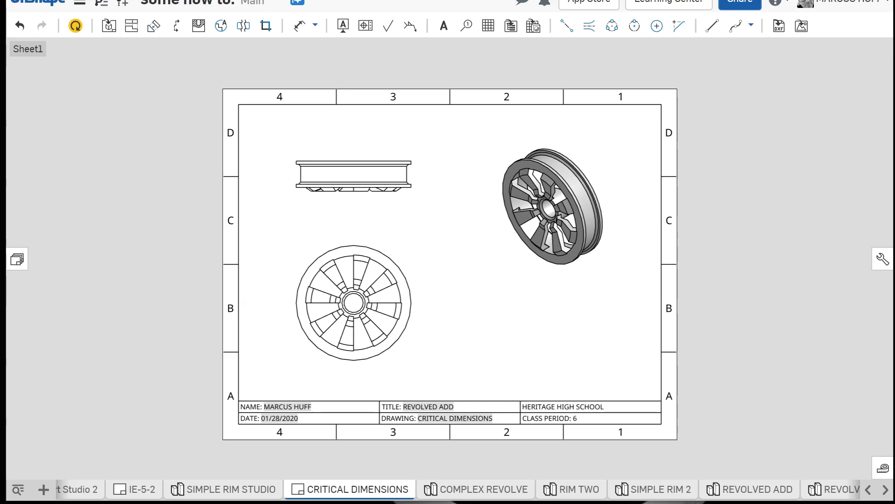
Review the views, diameters, section and detail dimensions on all three sheets of the finished CRITICAL DIMENSIONS drawing
{"action": "left_click", "coordinate": [15, 258]}
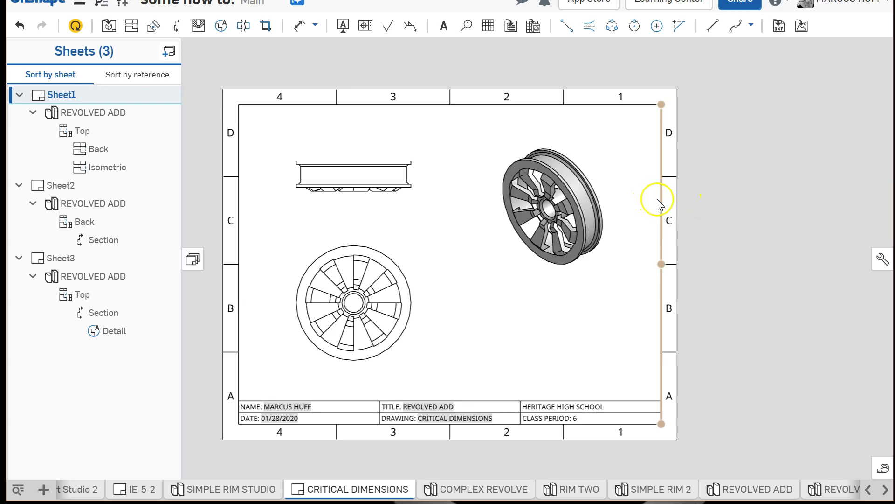
{"action": "key", "text": "Page_Down"}
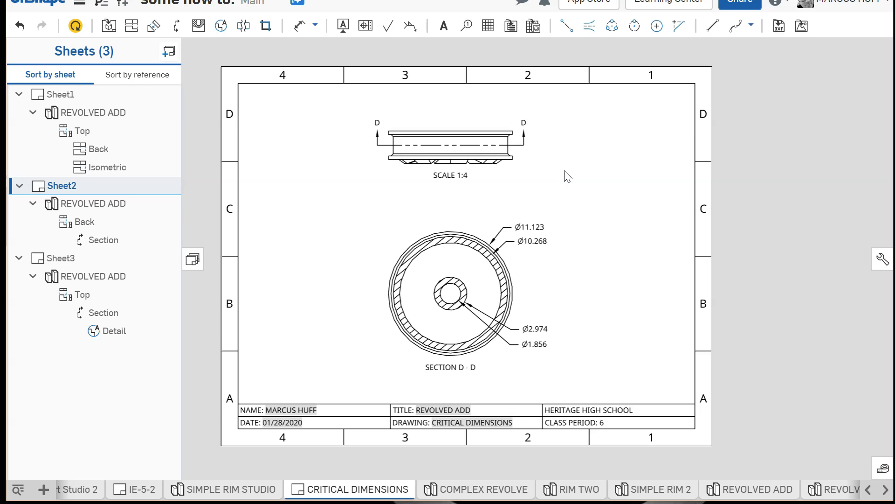
{"action": "scroll", "coordinate": [450, 287], "scroll_direction": "up", "scroll_amount": 5}
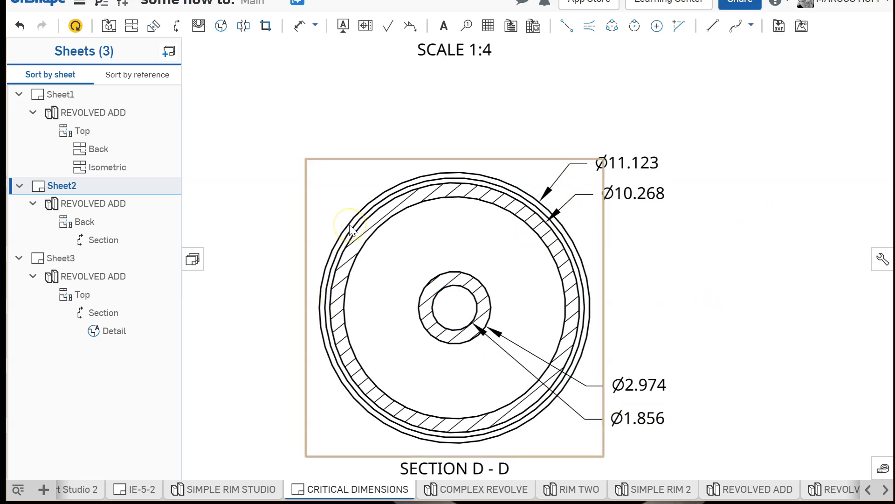
{"action": "key", "text": "Page_Down"}
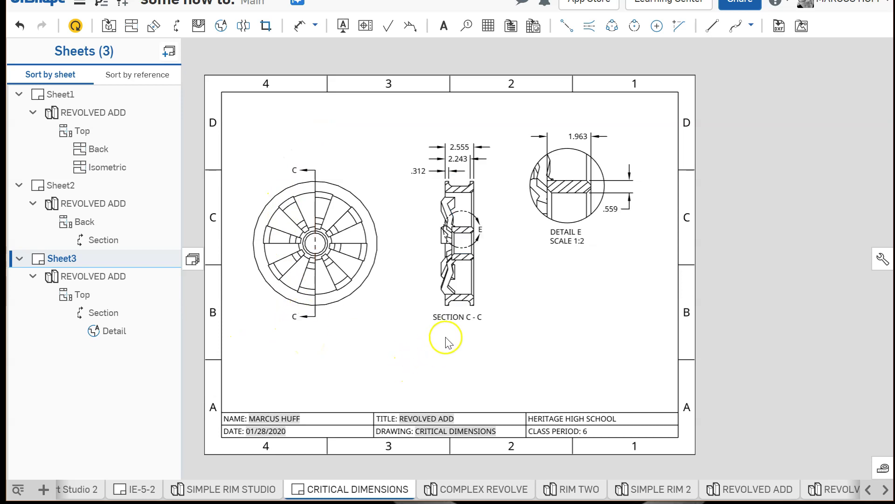
{"action": "scroll", "coordinate": [482, 329], "scroll_direction": "up", "scroll_amount": 3}
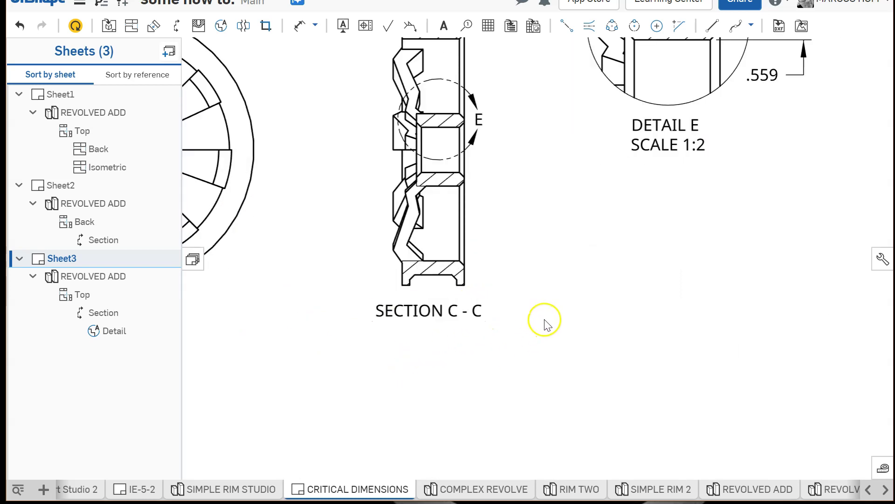
{"action": "right_click_drag", "start_coordinate": [536, 254], "coordinate": [599, 469]}
{"action": "left_click", "coordinate": [478, 248]}
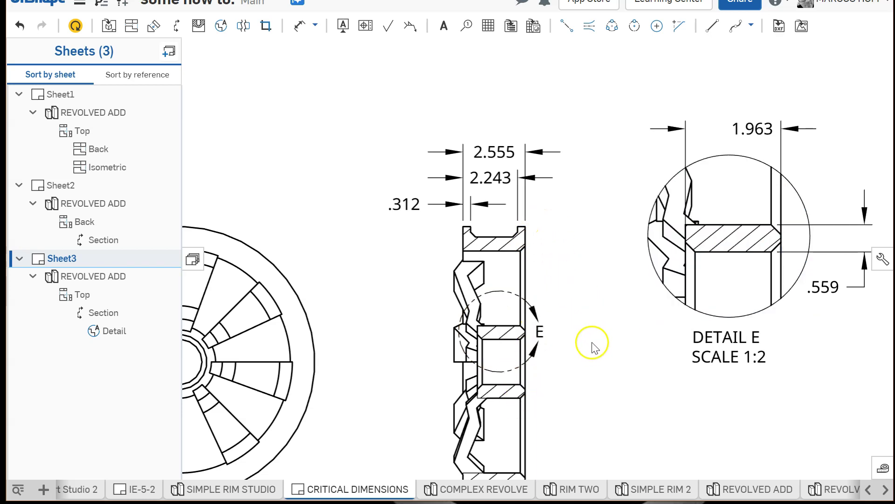
{"action": "scroll", "coordinate": [577, 348], "scroll_direction": "down", "scroll_amount": 3}
{"action": "scroll", "coordinate": [576, 349], "scroll_direction": "down", "scroll_amount": 2}
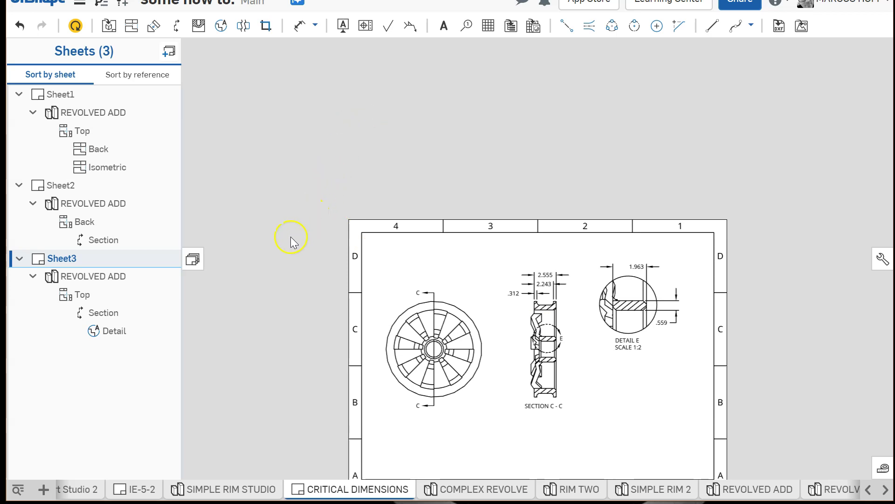
Create a new drawing with no views from the self-created CUSTOM_A template
{"action": "left_click", "coordinate": [45, 495]}
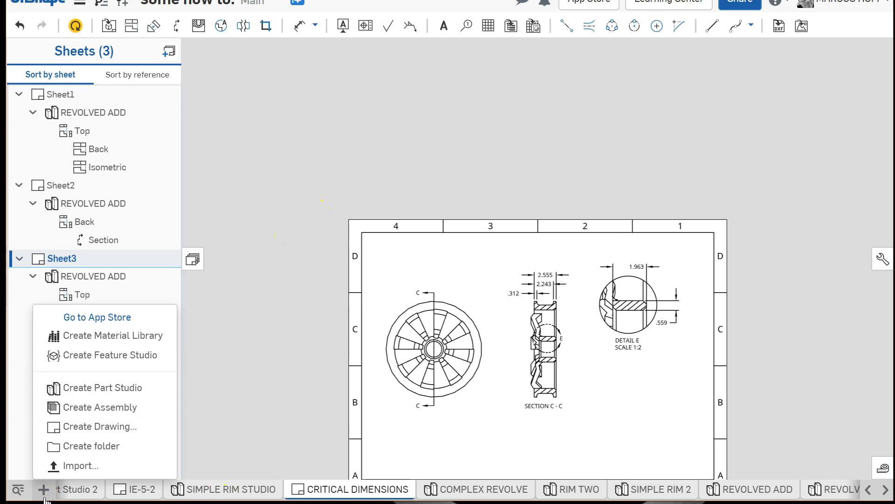
{"action": "left_click", "coordinate": [96, 426]}
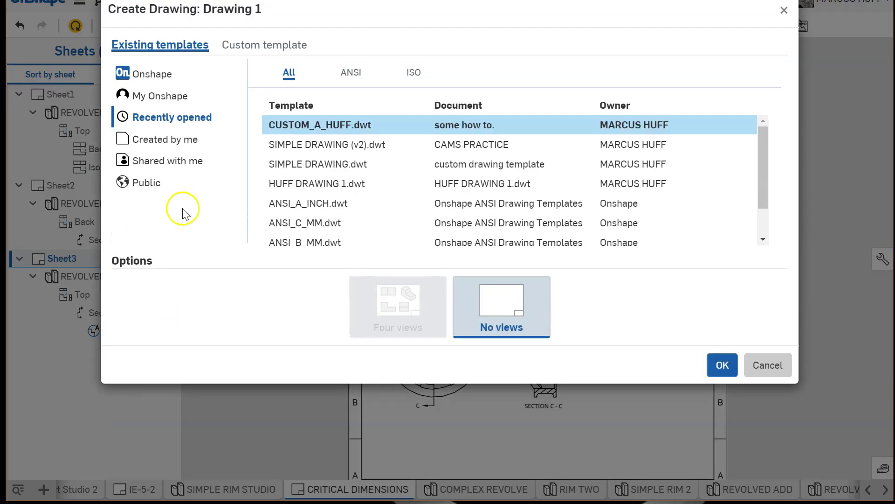
{"action": "left_click", "coordinate": [157, 148]}
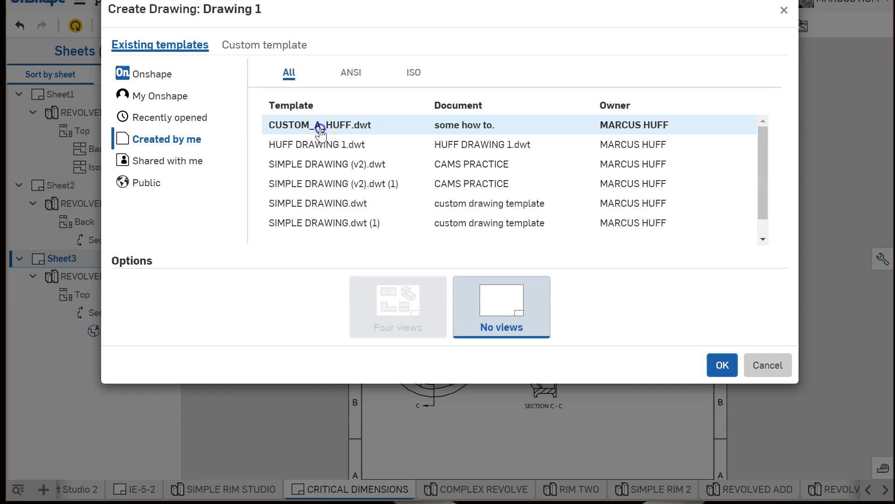
{"action": "double_click", "coordinate": [320, 132]}
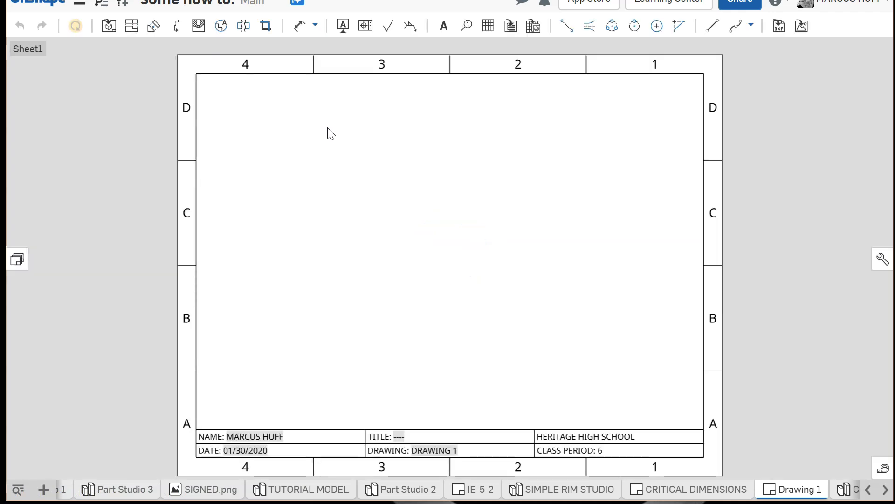
Rename the new drawing CRITICAL DIMENSIONS
{"action": "right_click", "coordinate": [809, 494]}
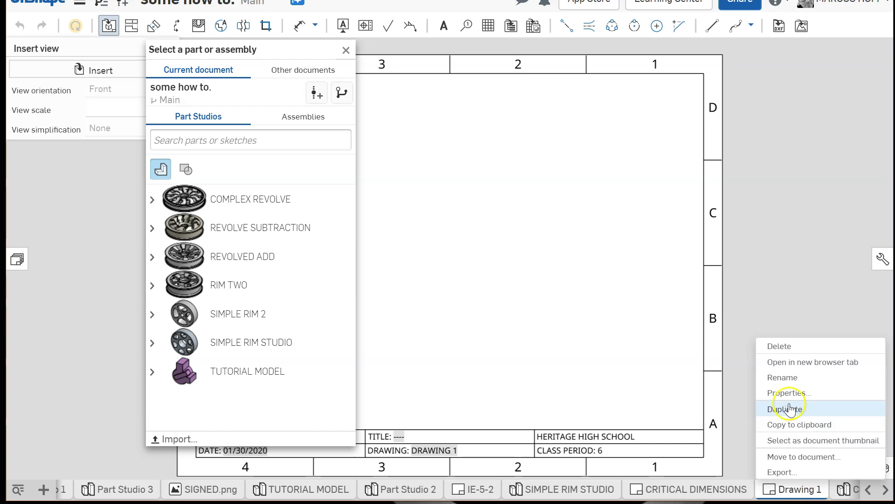
{"action": "left_click", "coordinate": [792, 377]}
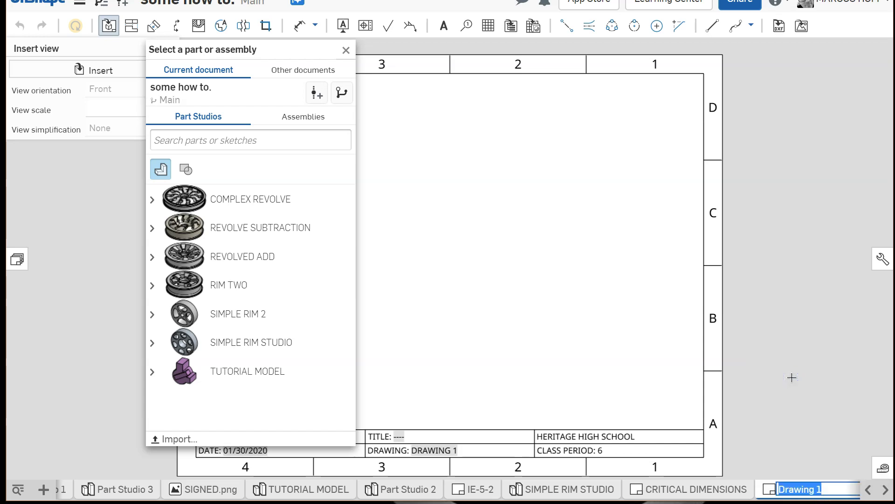
{"action": "type", "text": "CRITI"}
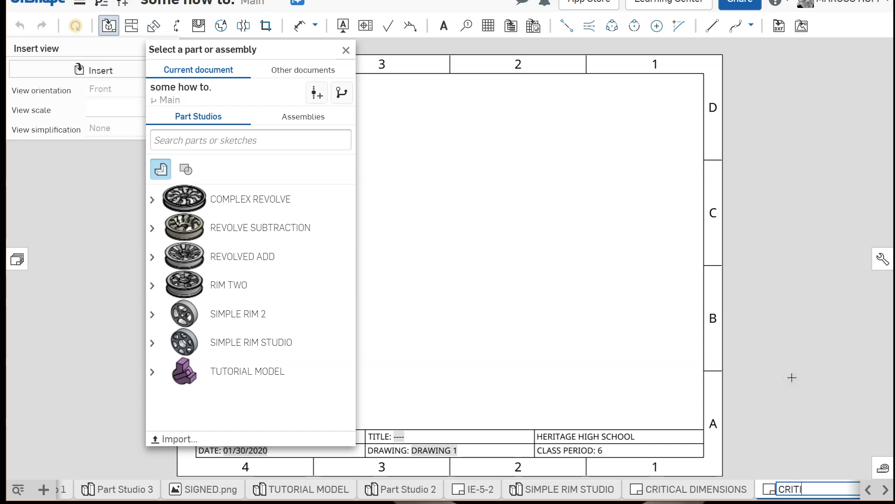
{"action": "type", "text": "CAL DIMENSIONS"}
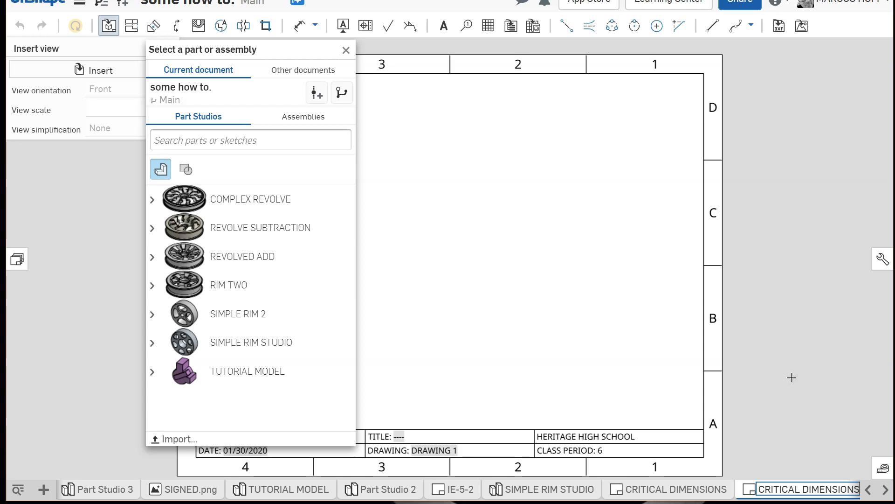
{"action": "key", "text": "Return"}
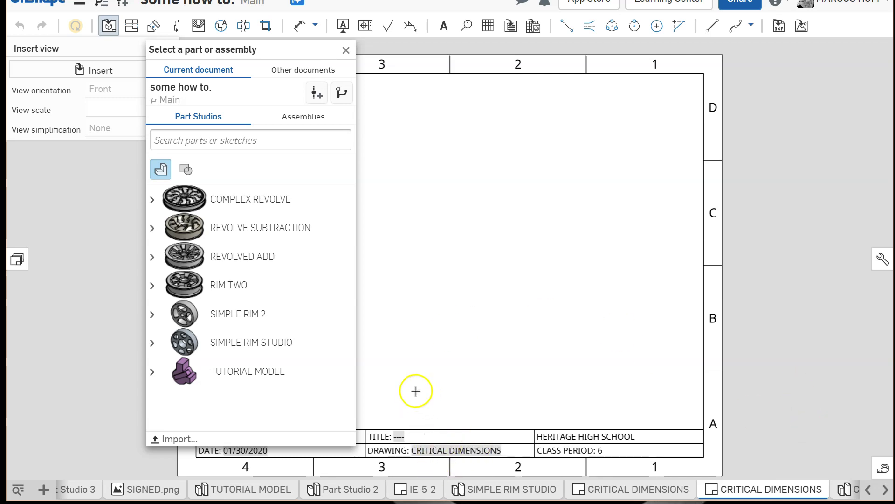
Insert a top view of REVOLVED ADD at 1:4 scale in the lower middle-left area of the sheet
{"action": "left_click", "coordinate": [245, 261]}
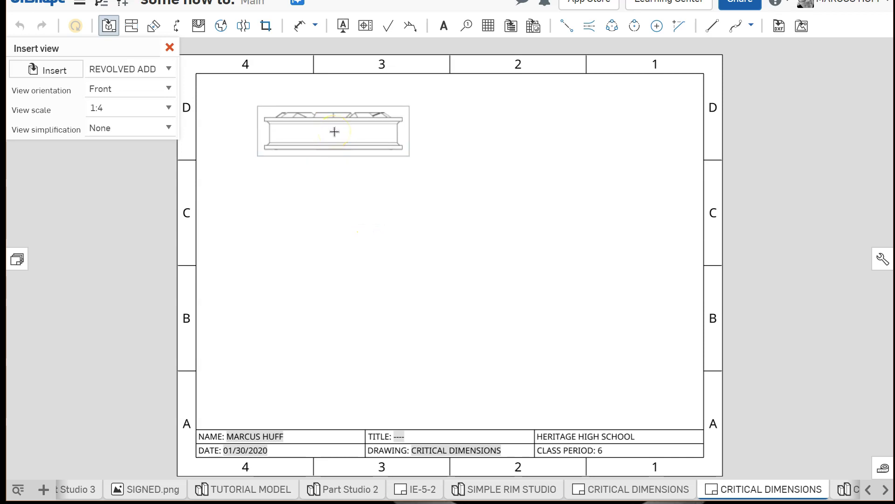
{"action": "left_click", "coordinate": [322, 139]}
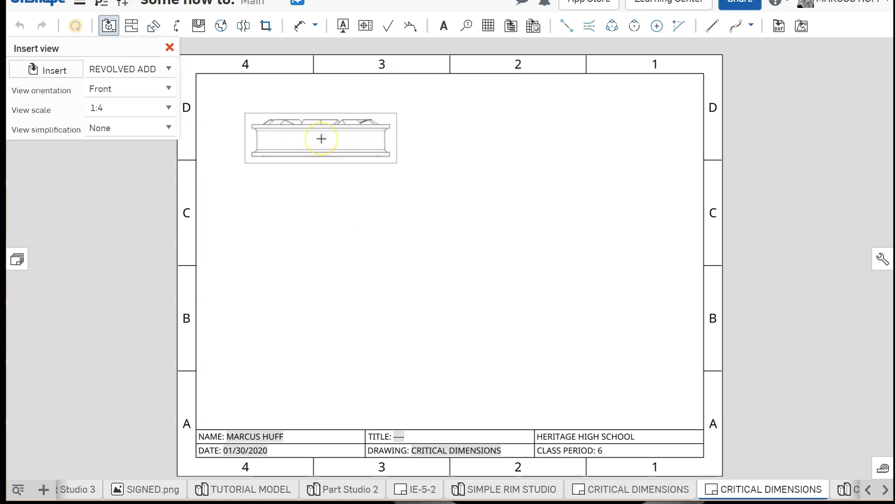
{"action": "left_click", "coordinate": [167, 88]}
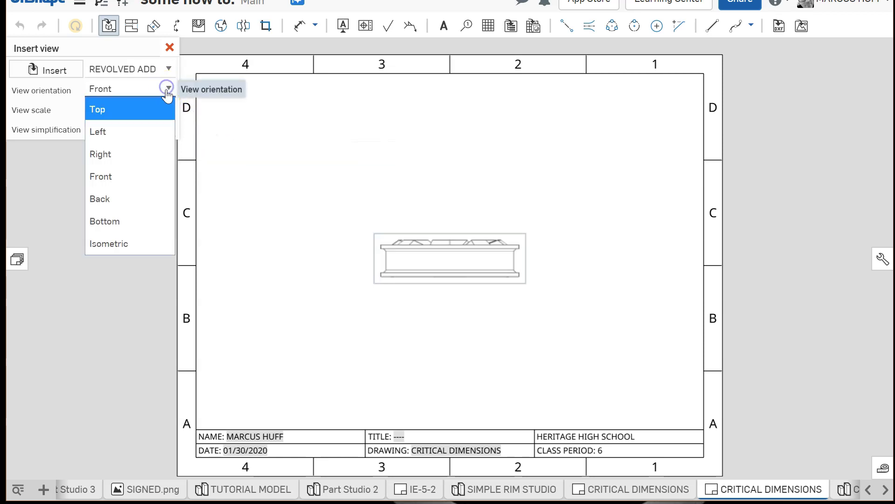
{"action": "left_click", "coordinate": [136, 111]}
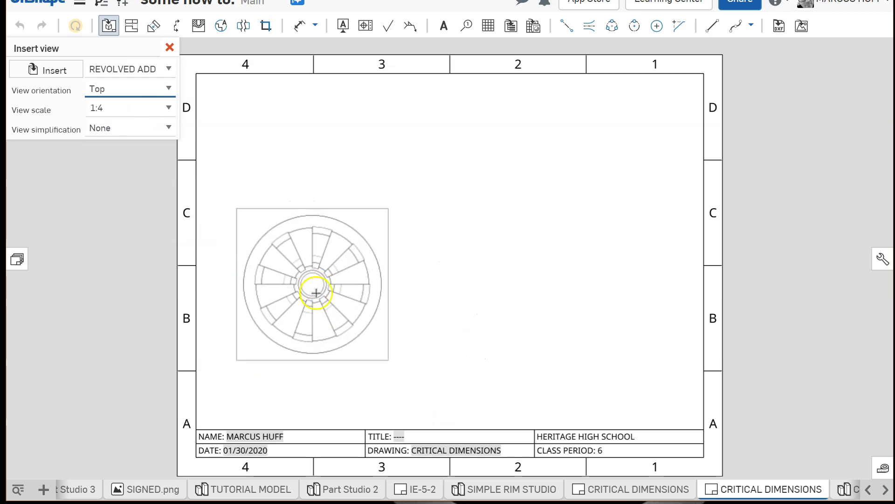
{"action": "left_click", "coordinate": [379, 313]}
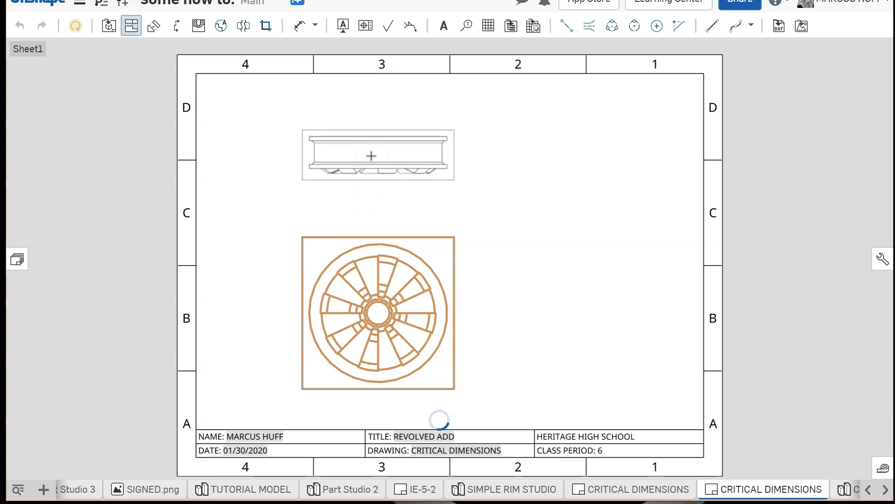
Project a back view above the top view and a shaded isometric view in the sheet's upper-right area
{"action": "left_click", "coordinate": [377, 176]}
{"action": "left_click", "coordinate": [385, 315]}
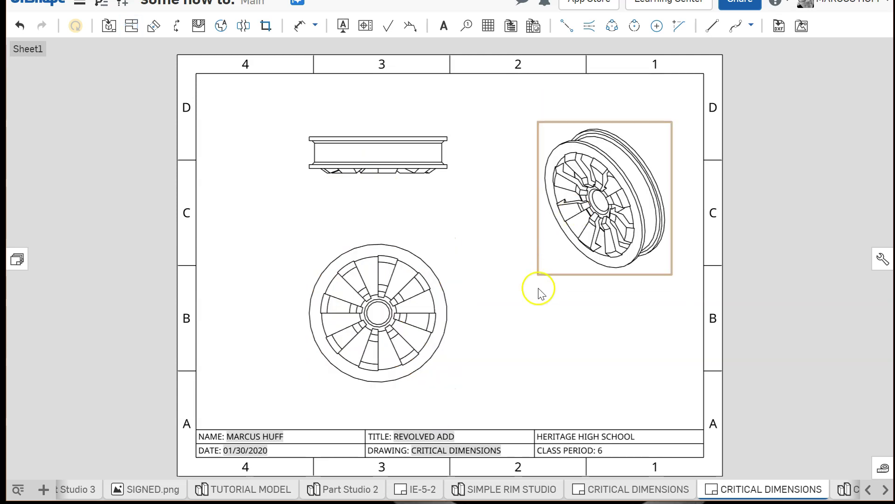
{"action": "right_click", "coordinate": [623, 170]}
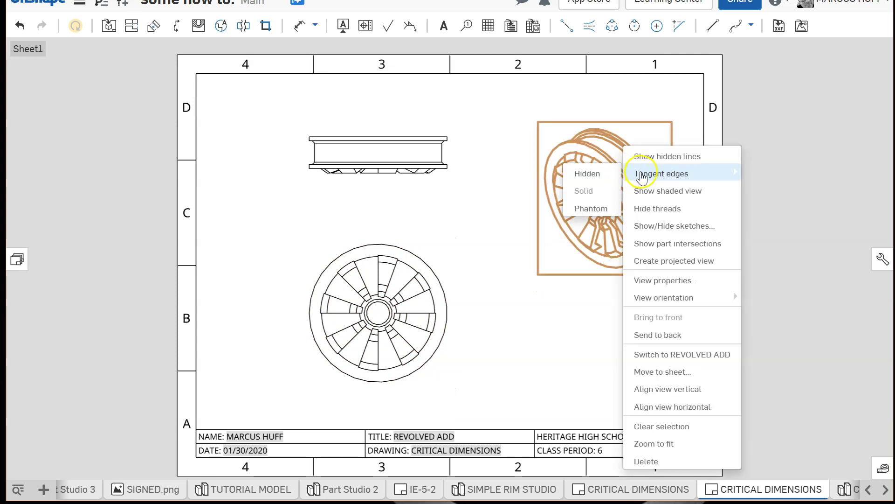
{"action": "left_click", "coordinate": [659, 189]}
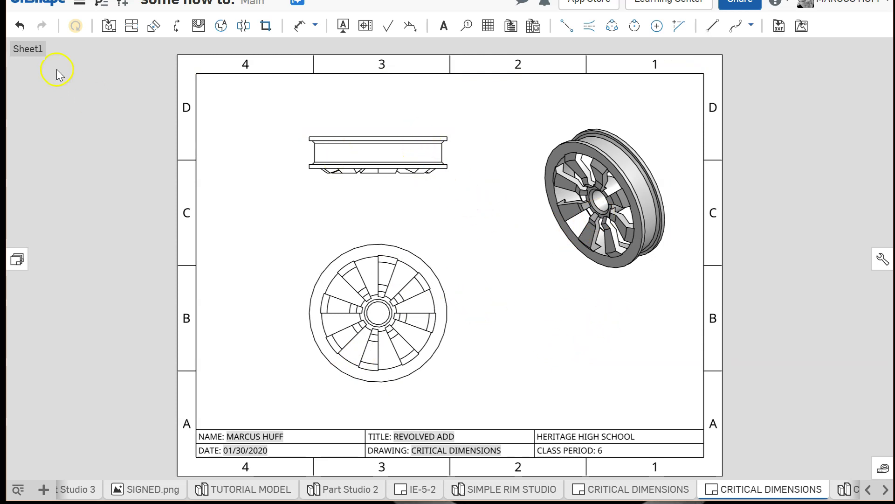
Add a second sheet and insert a front view of REVOLVED ADD at 1:4 scale near its upper middle
{"action": "left_click", "coordinate": [19, 261]}
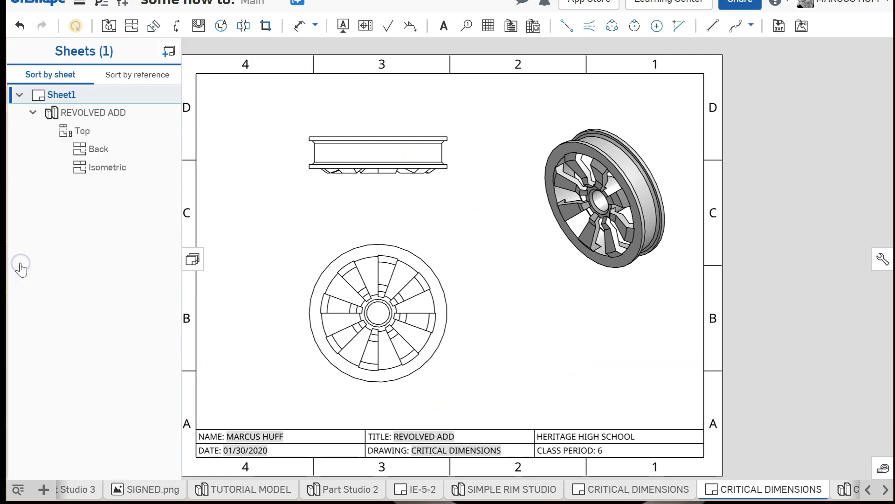
{"action": "left_click", "coordinate": [172, 54]}
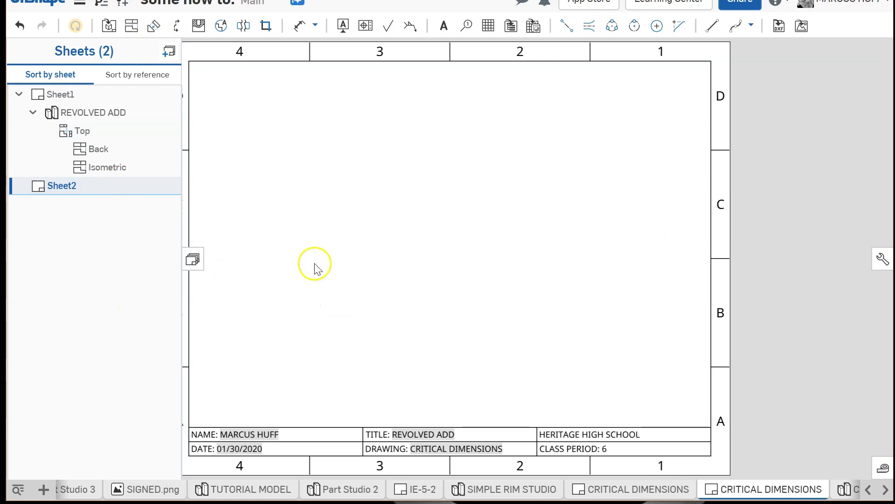
{"action": "left_click", "coordinate": [110, 26]}
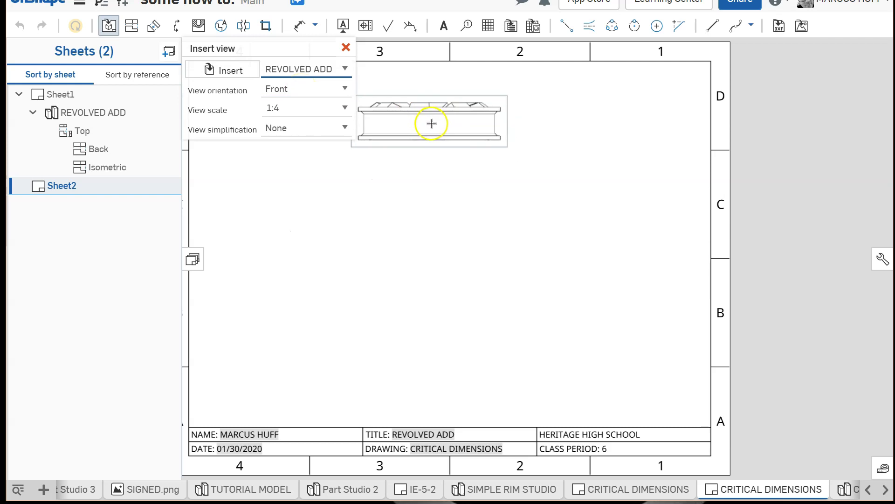
{"action": "left_click", "coordinate": [432, 124]}
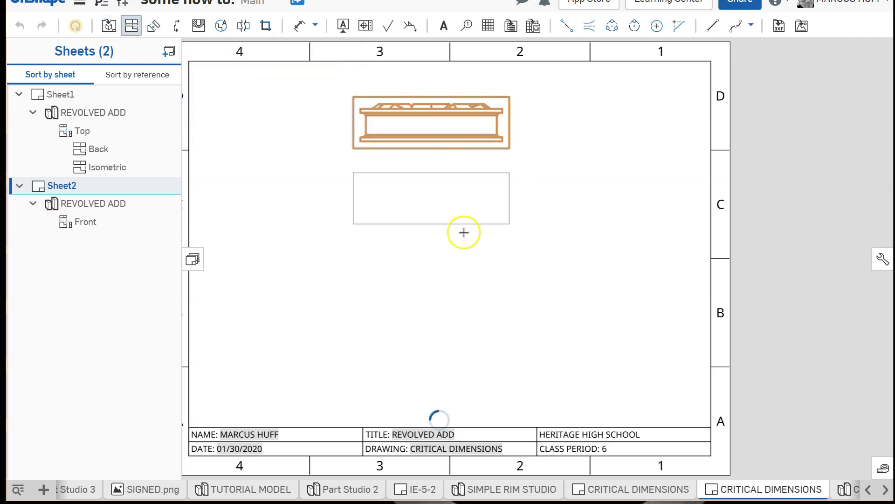
Create horizontal section view A through the midpoint of the rim's side edge in the front view, placed directly below it
{"action": "left_click", "coordinate": [175, 26]}
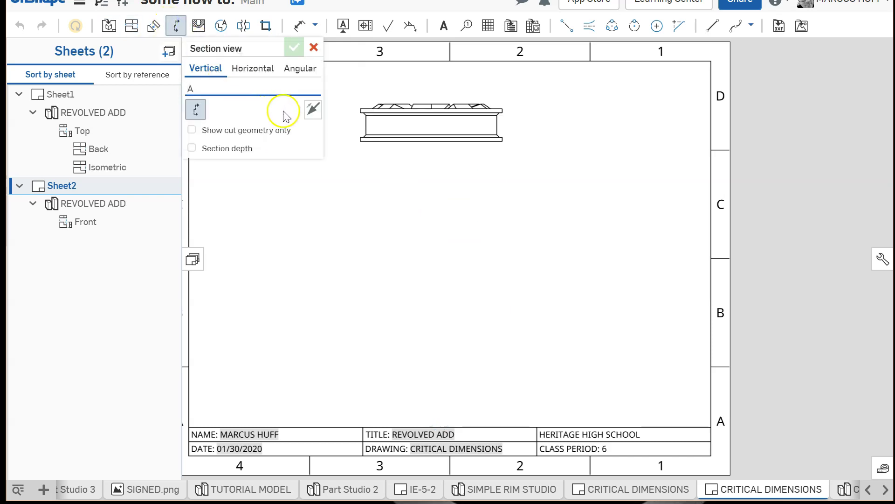
{"action": "left_click", "coordinate": [256, 68]}
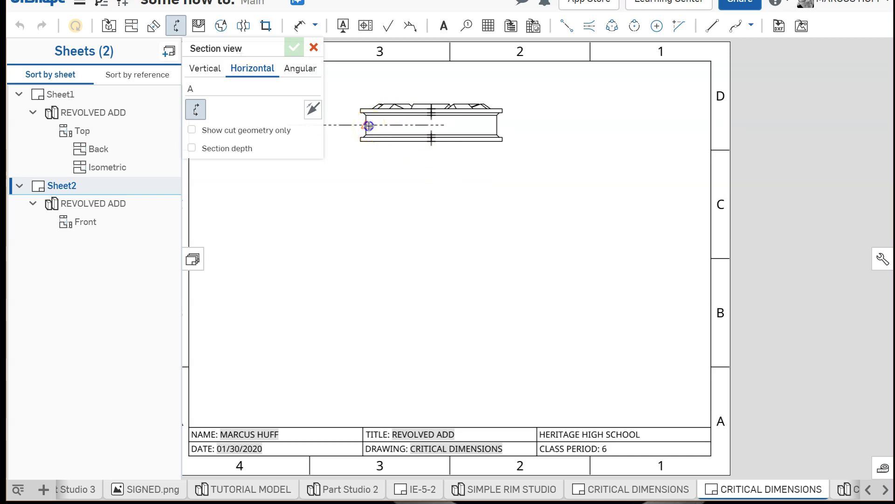
{"action": "left_click", "coordinate": [367, 125]}
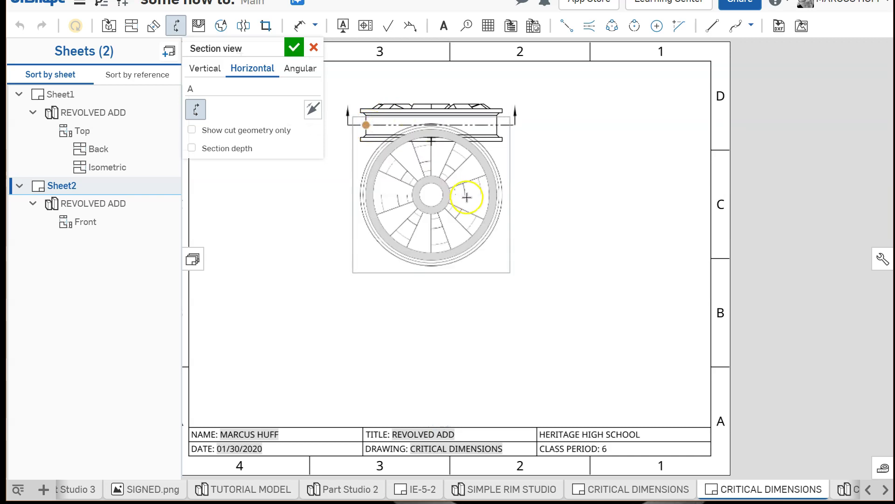
{"action": "left_click", "coordinate": [458, 246]}
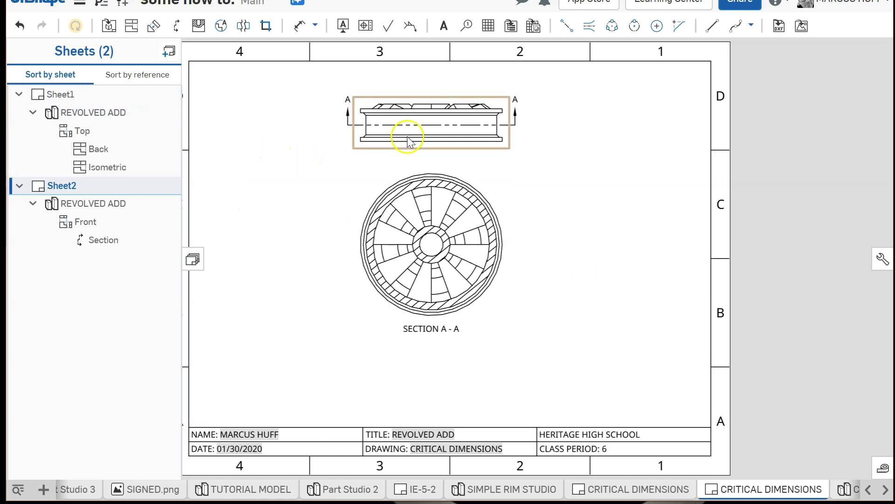
Change the scale of the front view on Sheet2 to 1:3
{"action": "double_click", "coordinate": [427, 142]}
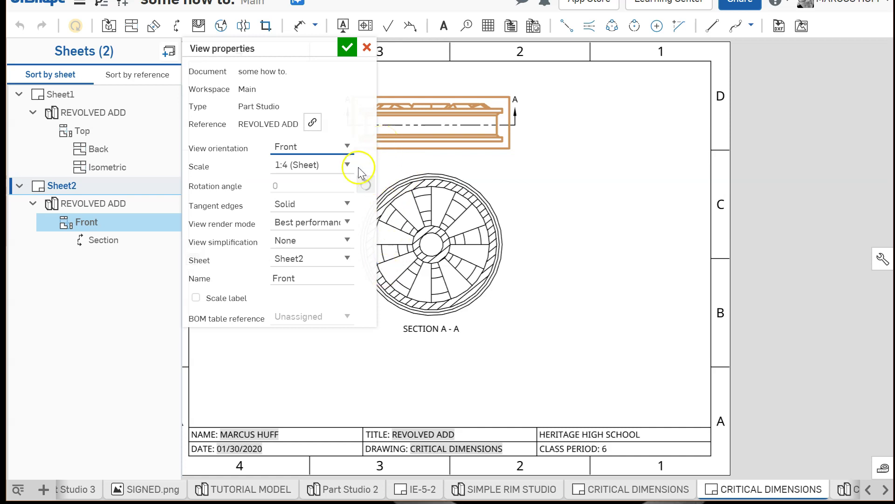
{"action": "left_click", "coordinate": [345, 164]}
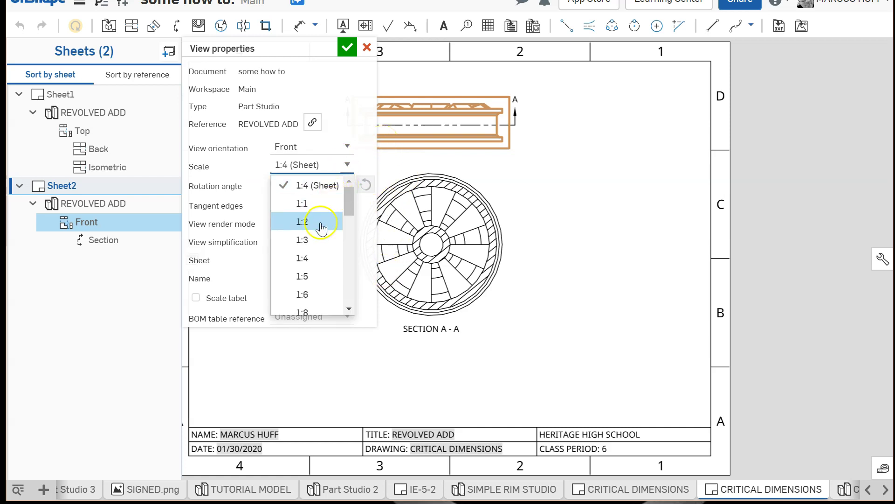
{"action": "left_click", "coordinate": [312, 241]}
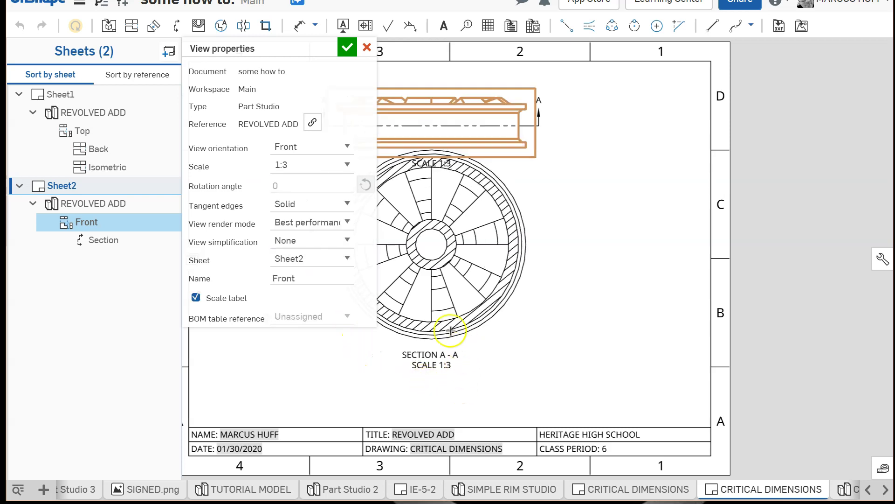
{"action": "left_click", "coordinate": [349, 51]}
Reposition the section view lower near the middle of the sheet and move the front view slightly higher above it
{"action": "left_click_drag", "start_coordinate": [448, 334], "coordinate": [401, 382]}
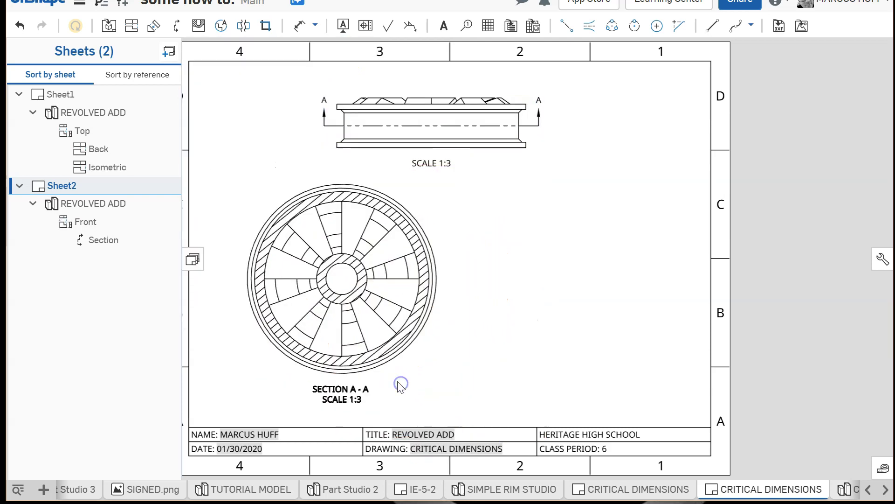
{"action": "left_click", "coordinate": [421, 384]}
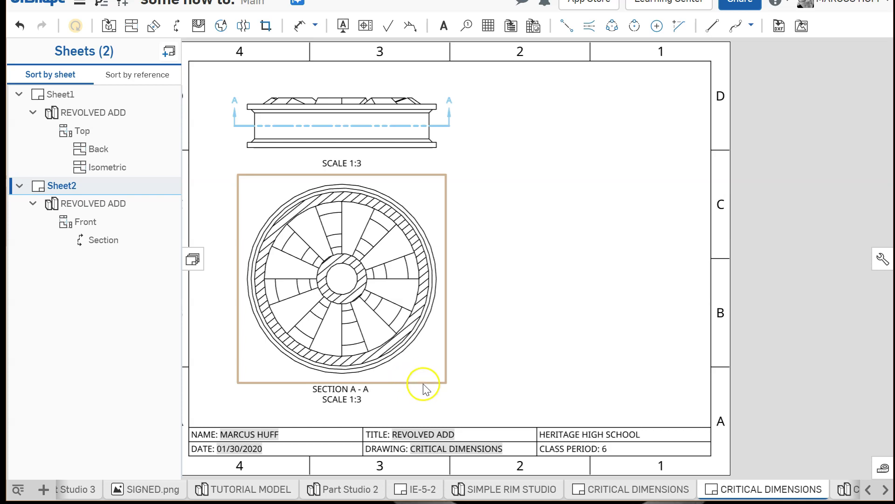
{"action": "left_click_drag", "start_coordinate": [432, 385], "coordinate": [496, 390]}
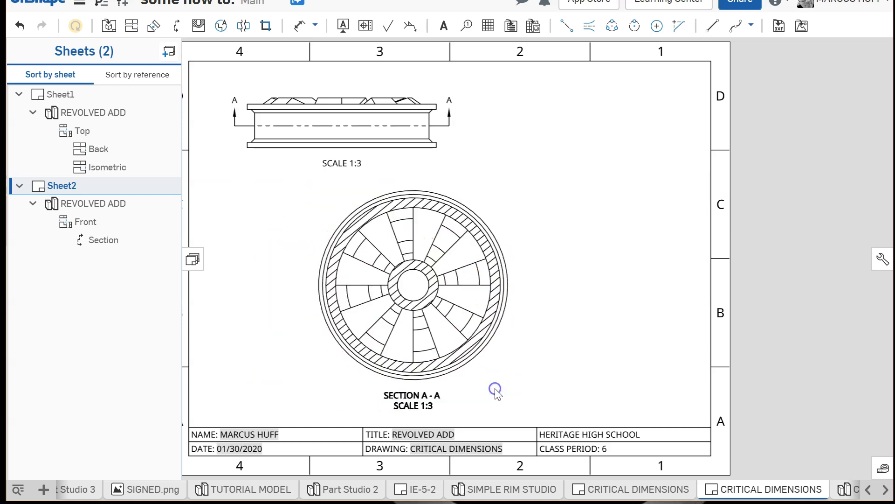
{"action": "mouse_move", "coordinate": [418, 96]}
{"action": "left_mouse_down"}
{"action": "mouse_move", "coordinate": [430, 69]}
{"action": "mouse_move", "coordinate": [443, 73]}
{"action": "mouse_move", "coordinate": [426, 84]}
{"action": "left_mouse_up"}
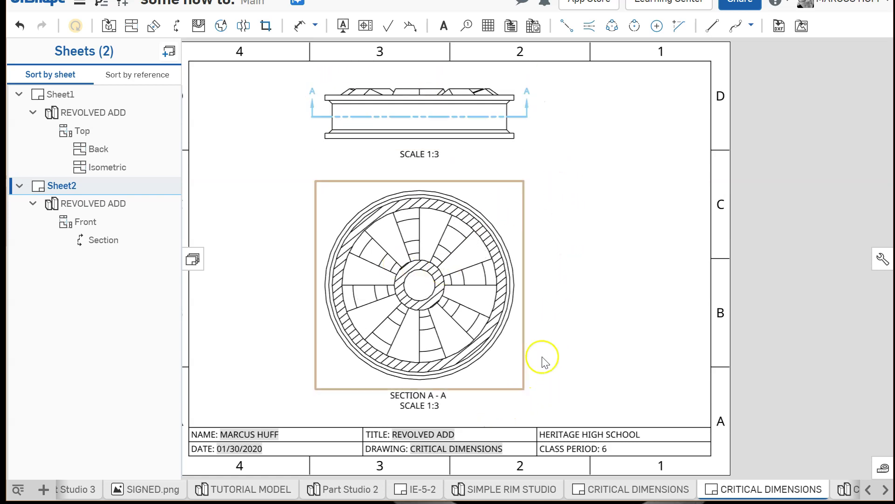
Add diameter dimensions to the rim's outermost circle and the hatched ring's outer edge in section A-A, placed at the wheel's upper right
{"action": "left_click", "coordinate": [299, 30]}
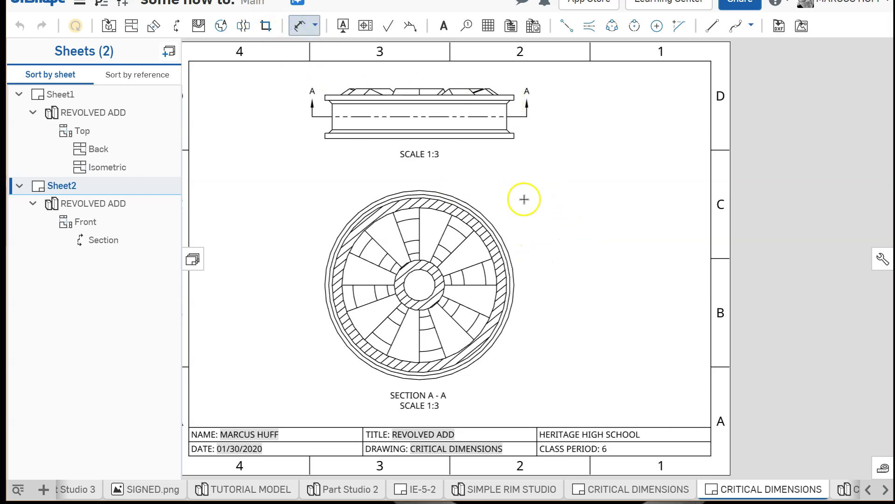
{"action": "scroll", "coordinate": [477, 212], "scroll_direction": "up", "scroll_amount": 3}
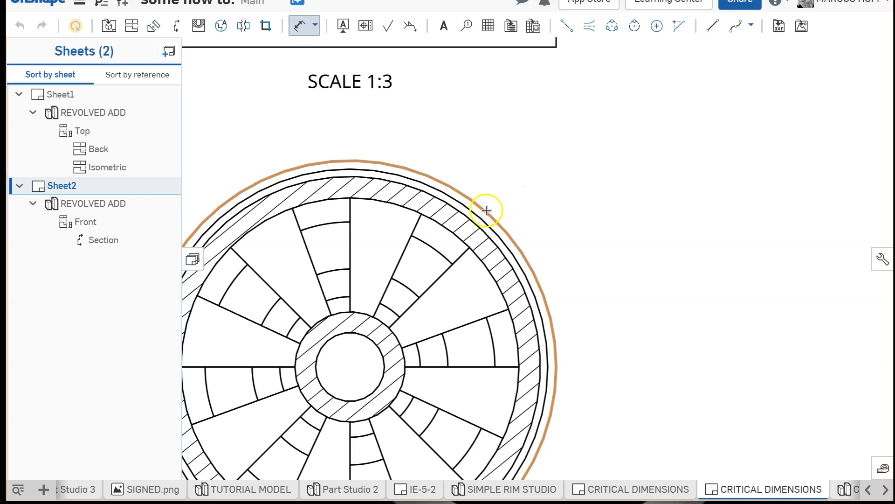
{"action": "left_click", "coordinate": [510, 170]}
{"action": "left_click", "coordinate": [605, 144]}
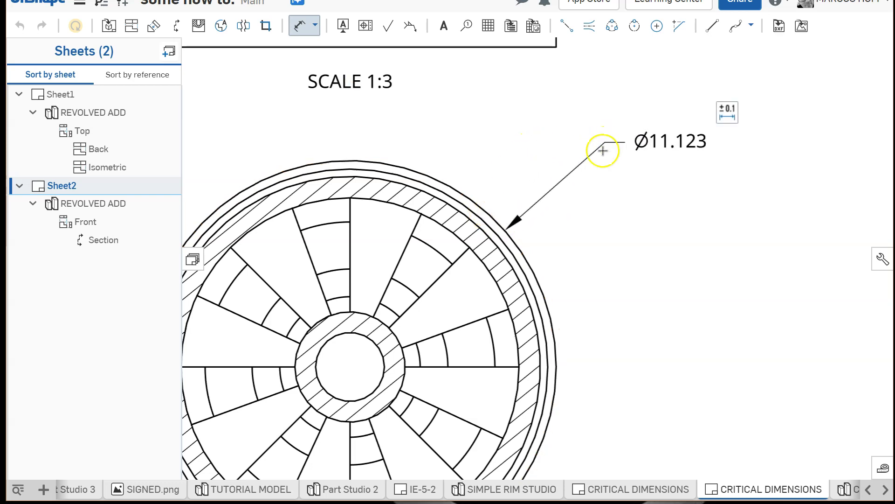
{"action": "left_click", "coordinate": [506, 258]}
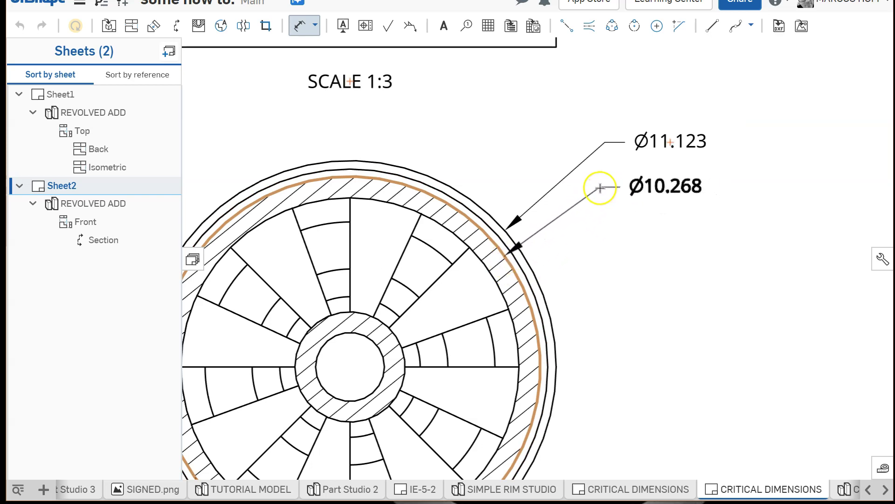
{"action": "left_click", "coordinate": [605, 188]}
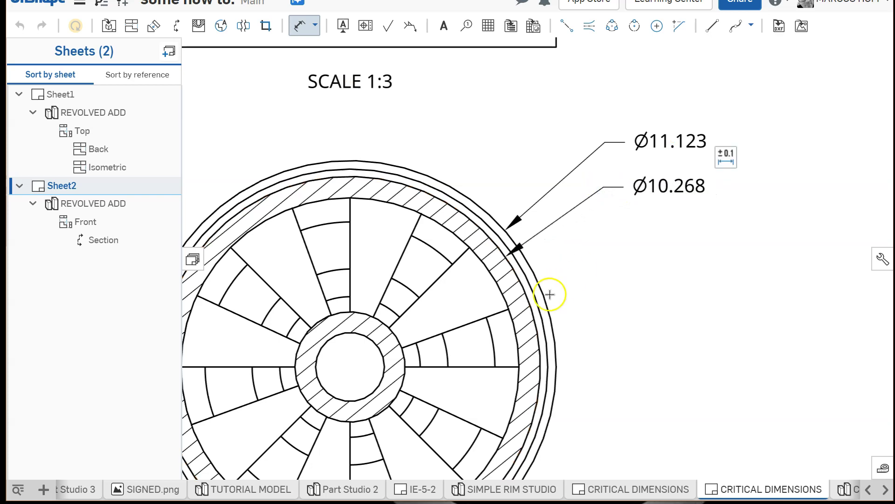
Add diameter dimensions to the hub's outer and inner circles in section A-A, stacked at the wheel's lower right
{"action": "left_click", "coordinate": [400, 344]}
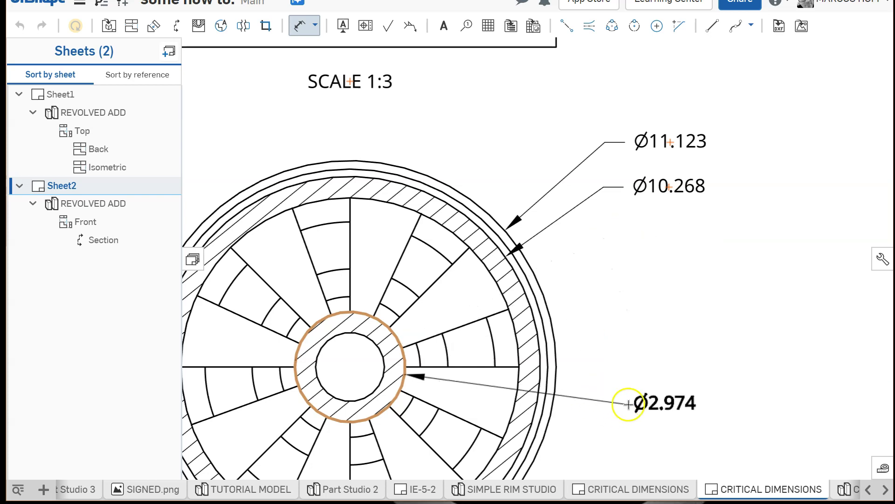
{"action": "scroll", "coordinate": [633, 408], "scroll_direction": "down", "scroll_amount": 3}
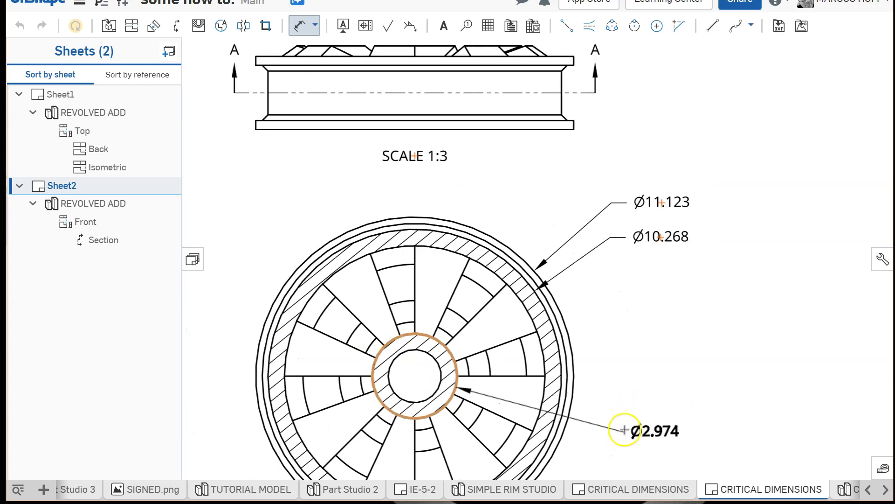
{"action": "scroll", "coordinate": [626, 422], "scroll_direction": "down", "scroll_amount": 3}
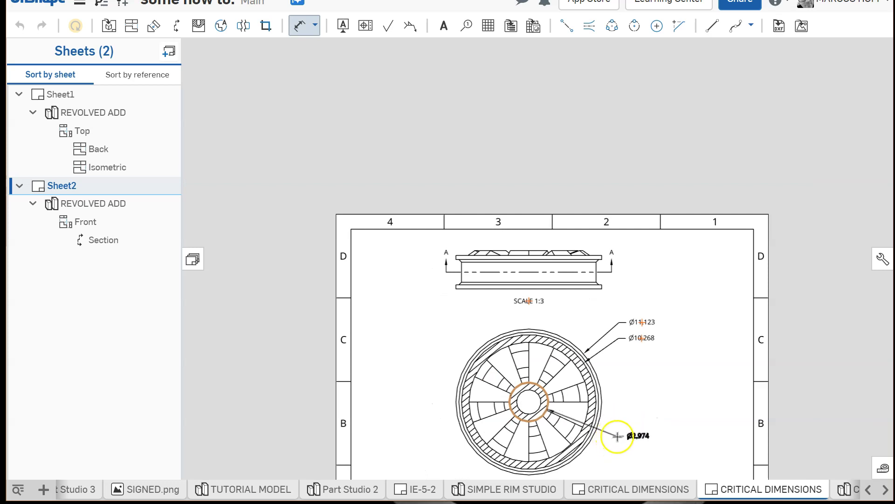
{"action": "left_click", "coordinate": [623, 430]}
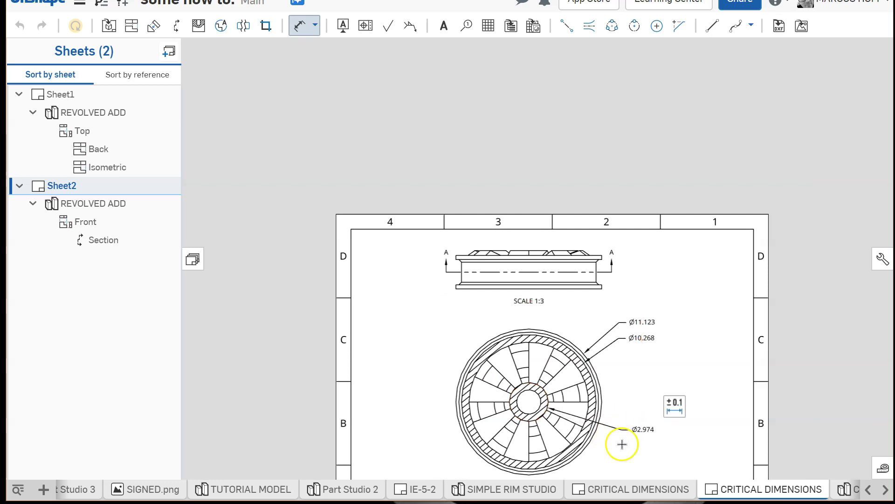
{"action": "left_click", "coordinate": [536, 414]}
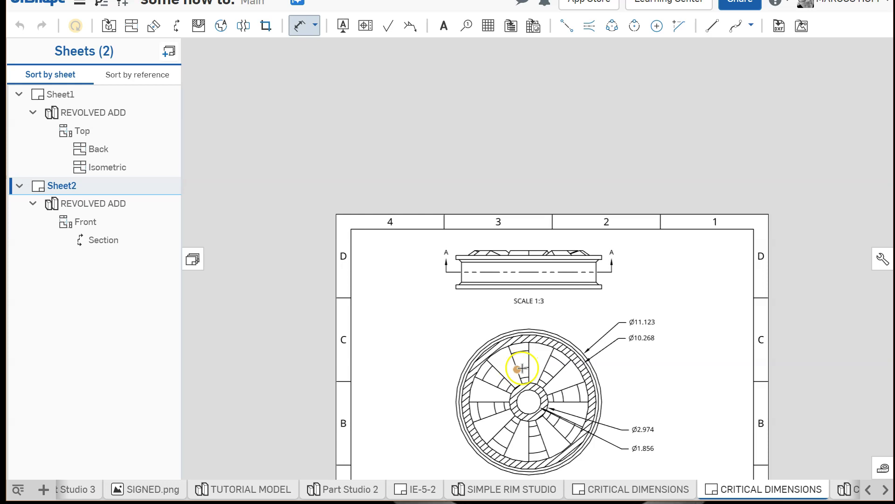
Examine the diameter dimensions on section A-A and the overall layout of the sheet
{"action": "scroll", "coordinate": [520, 370], "scroll_direction": "down", "scroll_amount": 5}
{"action": "scroll", "coordinate": [564, 331], "scroll_direction": "up", "scroll_amount": 4}
{"action": "mouse_move", "coordinate": [533, 407]}
{"action": "middle_mouse_down"}
{"action": "mouse_move", "coordinate": [477, 254]}
{"action": "mouse_move", "coordinate": [483, 263]}
{"action": "middle_mouse_up"}
{"action": "scroll", "coordinate": [482, 259], "scroll_direction": "up", "scroll_amount": 2}
{"action": "scroll", "coordinate": [481, 257], "scroll_direction": "down", "scroll_amount": 1}
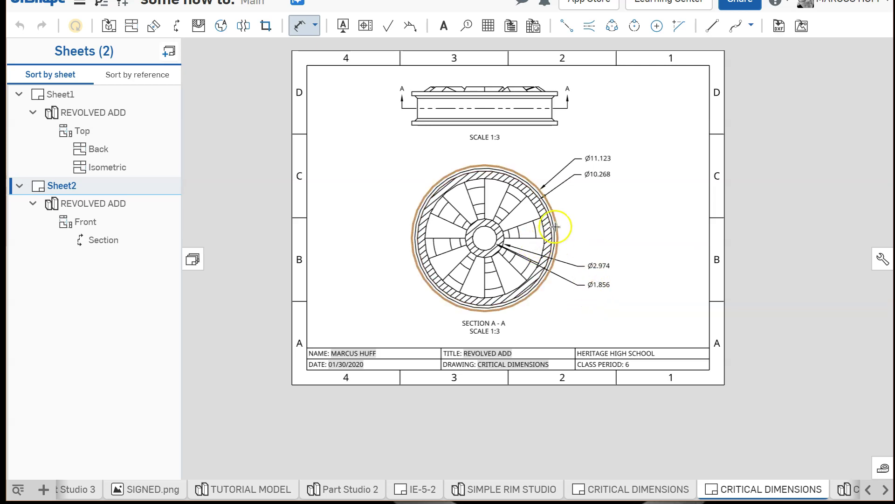
{"action": "scroll", "coordinate": [555, 224], "scroll_direction": "up", "scroll_amount": 5}
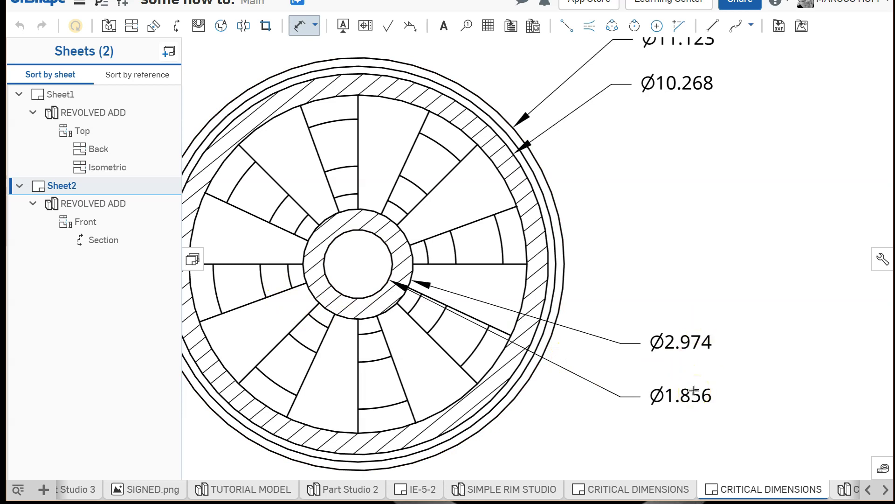
{"action": "scroll", "coordinate": [582, 310], "scroll_direction": "down", "scroll_amount": 3}
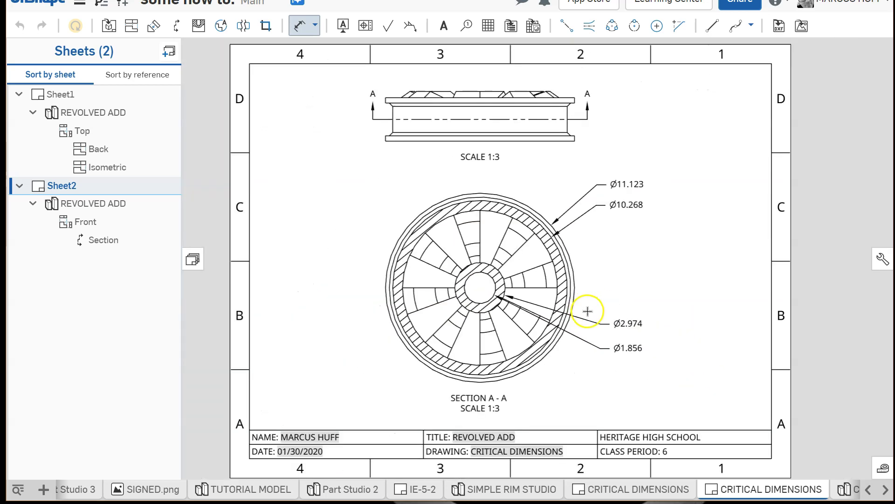
Add a third sheet and insert a top view of REVOLVED ADD at 1:4 scale in its middle-left area
{"action": "left_click", "coordinate": [169, 53]}
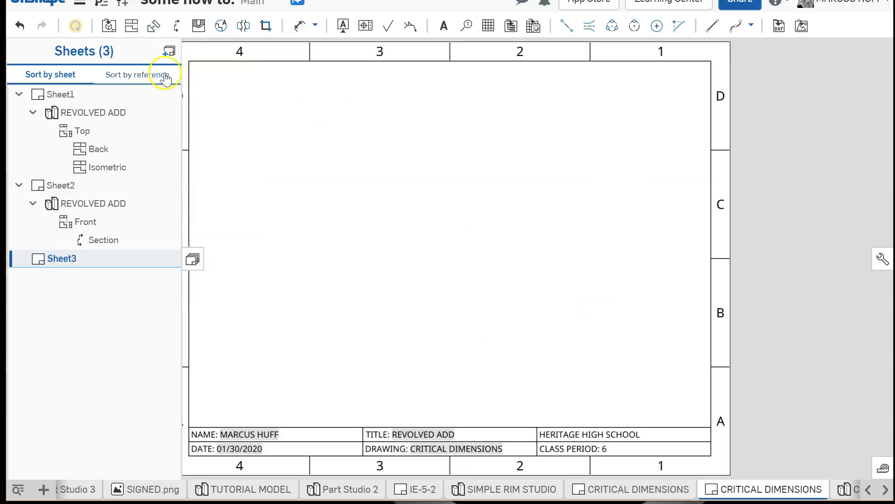
{"action": "left_click", "coordinate": [111, 30]}
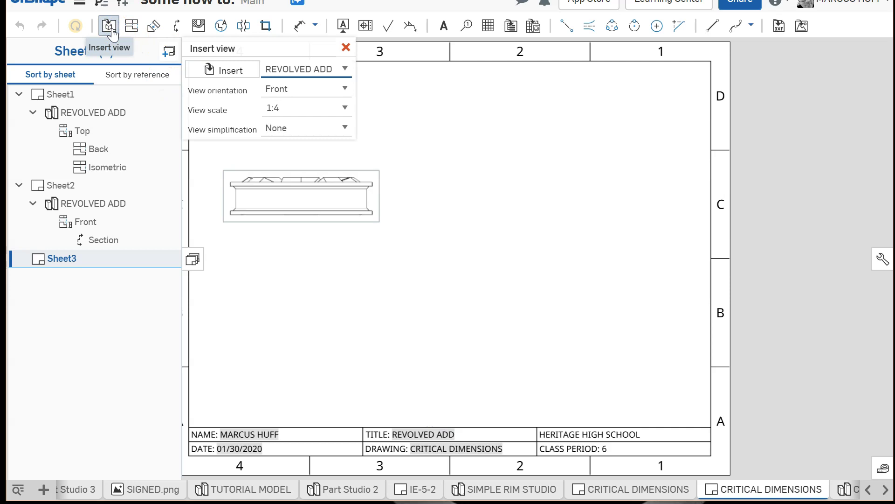
{"action": "left_click", "coordinate": [344, 89]}
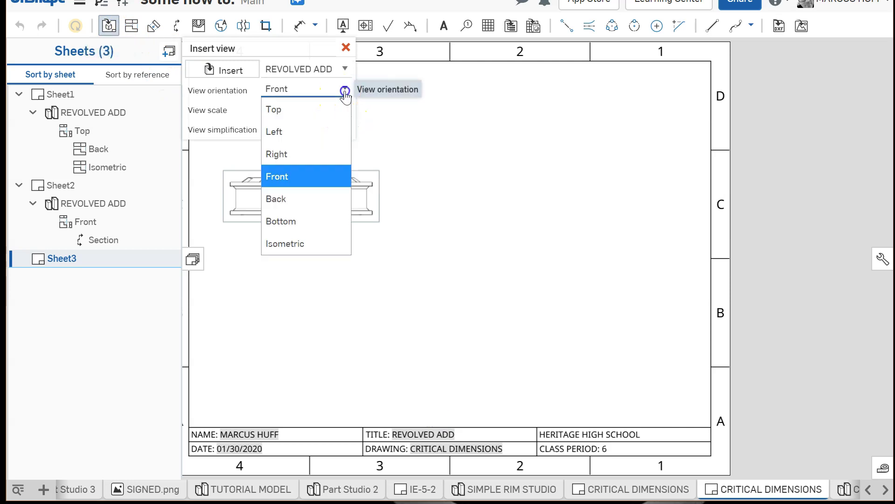
{"action": "left_click", "coordinate": [339, 112]}
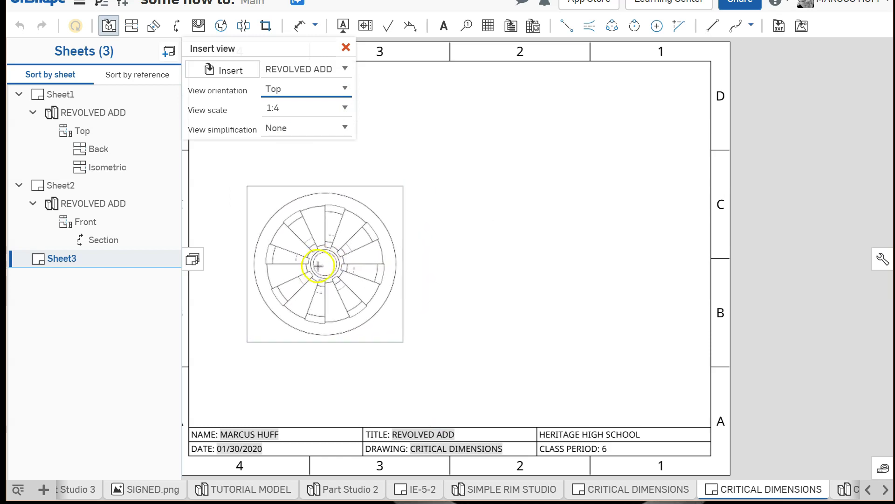
{"action": "left_click", "coordinate": [311, 265]}
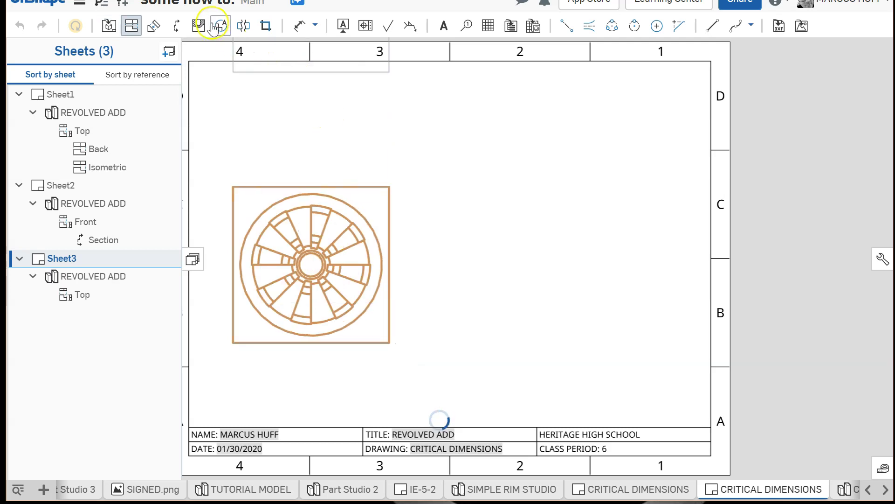
Create vertical section view B through the hub centre of the top view, placed to the right of it
{"action": "left_click", "coordinate": [176, 25]}
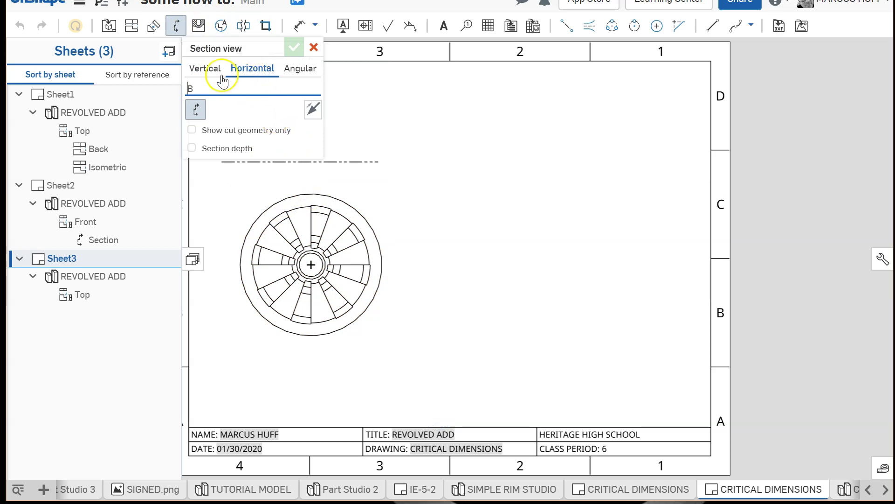
{"action": "left_click", "coordinate": [204, 70]}
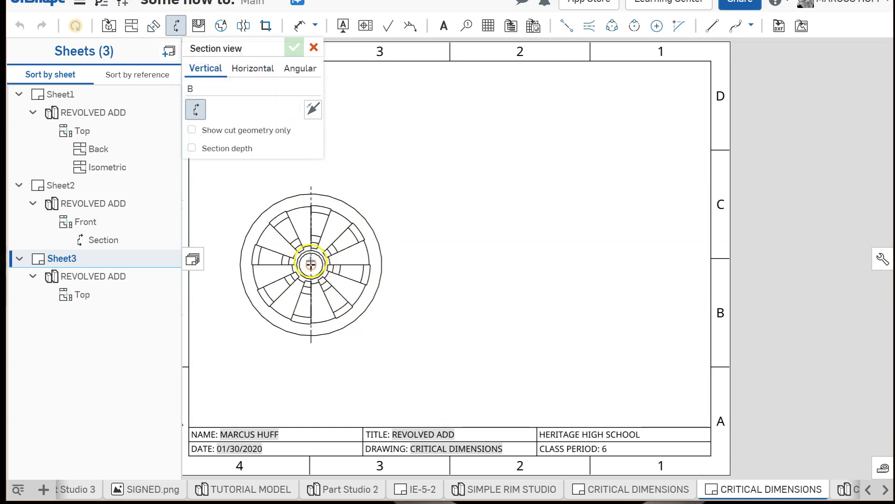
{"action": "left_click", "coordinate": [310, 264]}
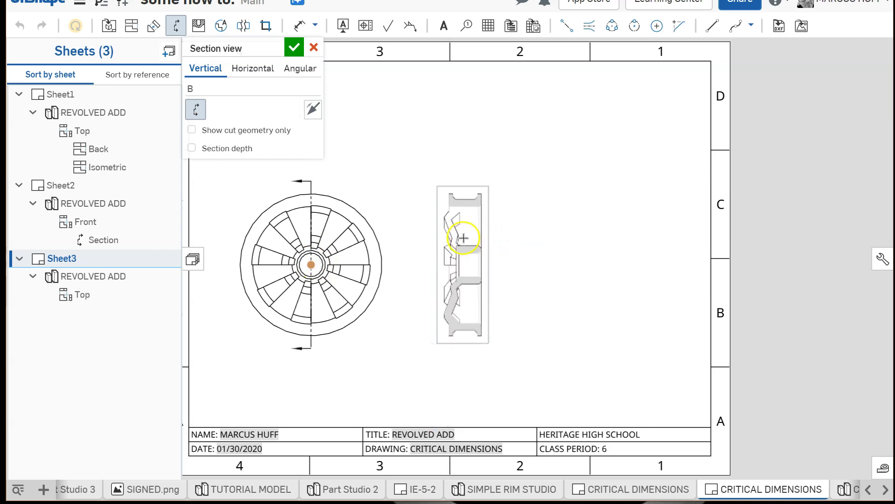
{"action": "left_click", "coordinate": [472, 237]}
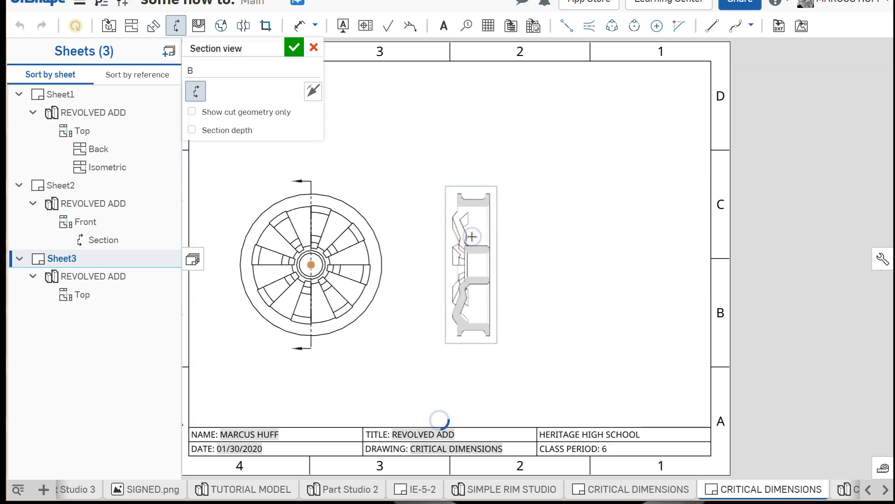
Create detail view C at 1:2 scale around the hub's upper wall in section B-B, placed to the right of the section
{"action": "left_click", "coordinate": [222, 27]}
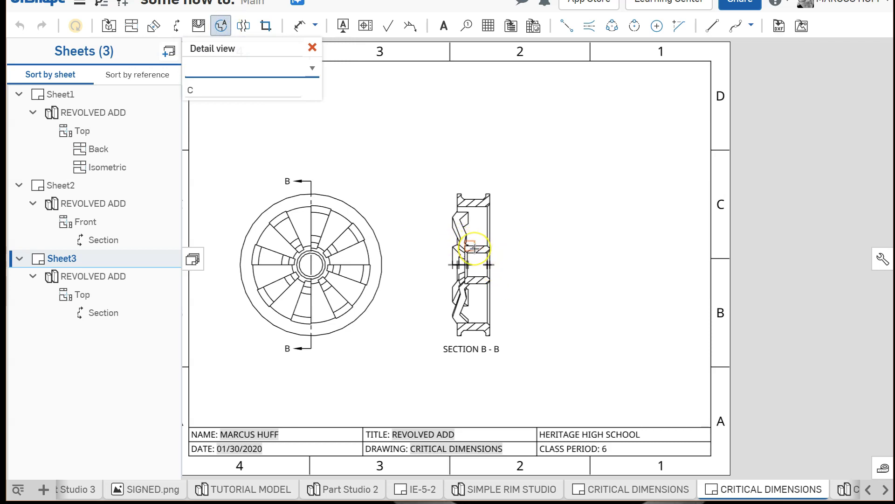
{"action": "scroll", "coordinate": [475, 249], "scroll_direction": "down", "scroll_amount": 5}
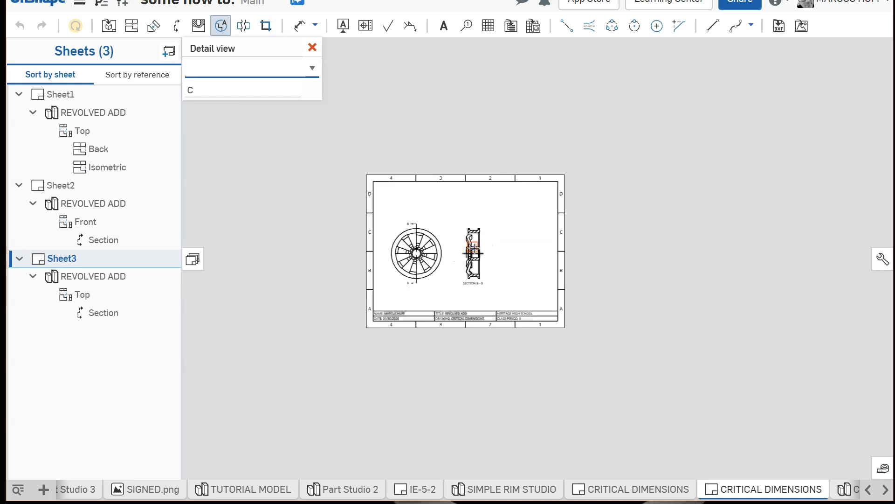
{"action": "scroll", "coordinate": [480, 254], "scroll_direction": "up", "scroll_amount": 8}
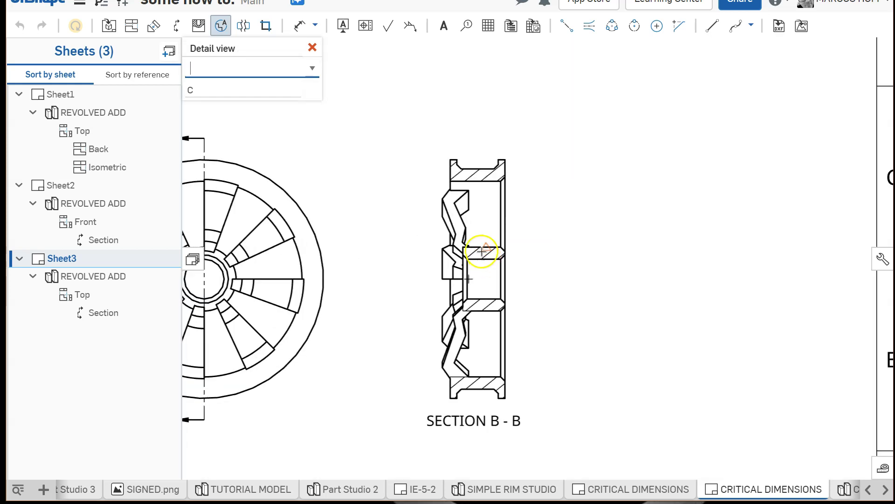
{"action": "left_click", "coordinate": [480, 254]}
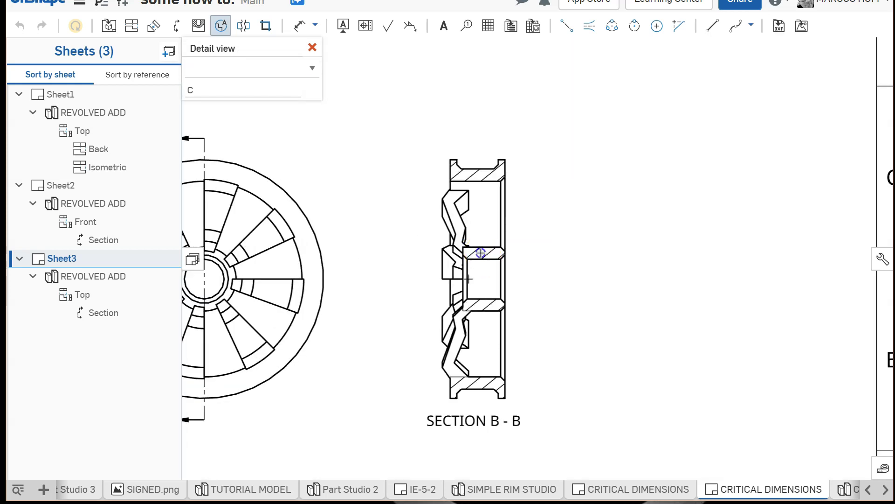
{"action": "left_click", "coordinate": [526, 256]}
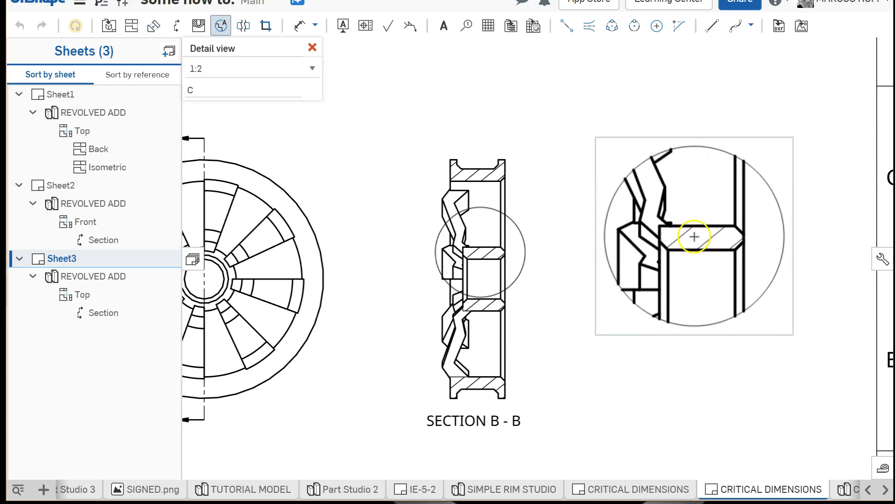
{"action": "left_click", "coordinate": [671, 240]}
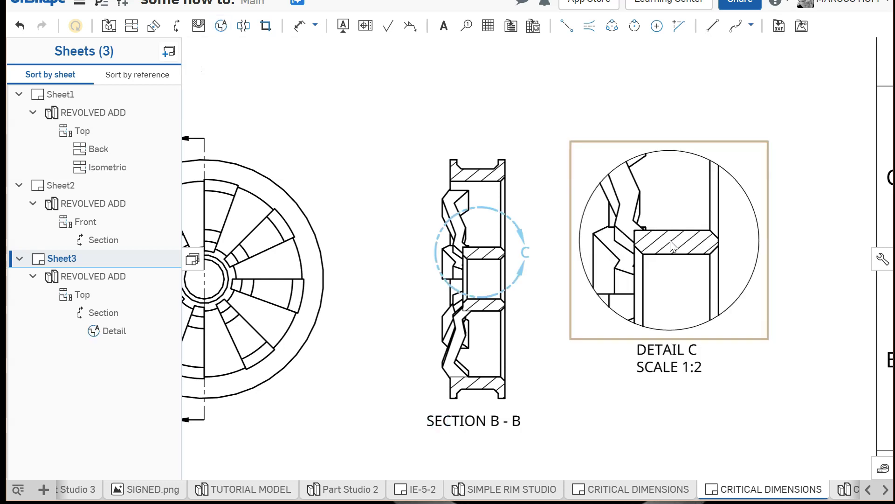
Dimension the width of the rim's left lip in section B-B, placing the dimension above the view
{"action": "left_click", "coordinate": [530, 259]}
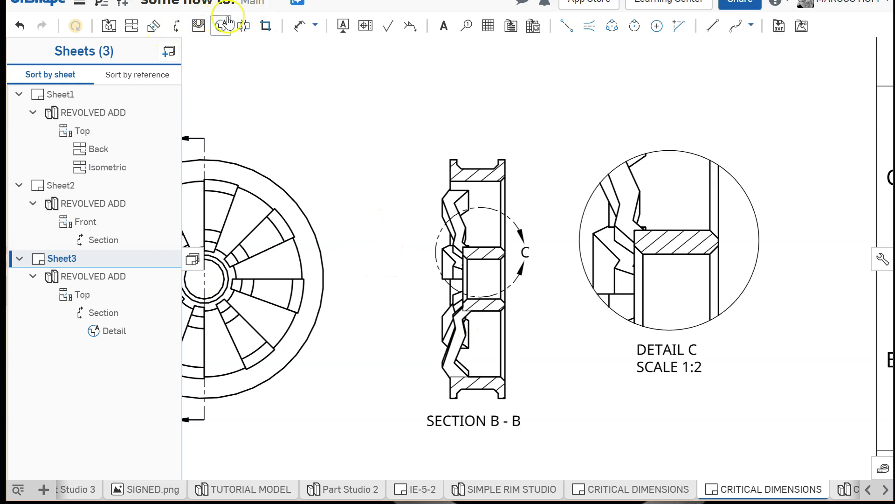
{"action": "left_click", "coordinate": [299, 28]}
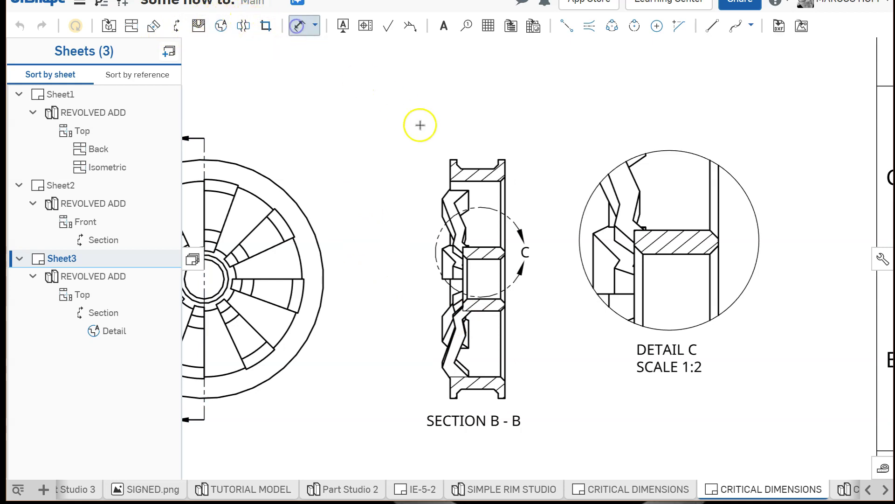
{"action": "scroll", "coordinate": [467, 174], "scroll_direction": "up", "scroll_amount": 3}
{"action": "scroll", "coordinate": [467, 173], "scroll_direction": "up", "scroll_amount": 2}
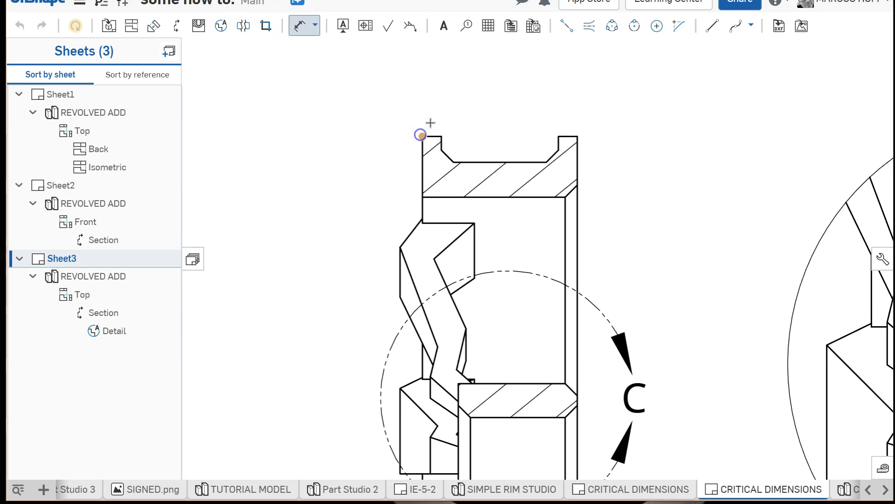
{"action": "left_click", "coordinate": [441, 136]}
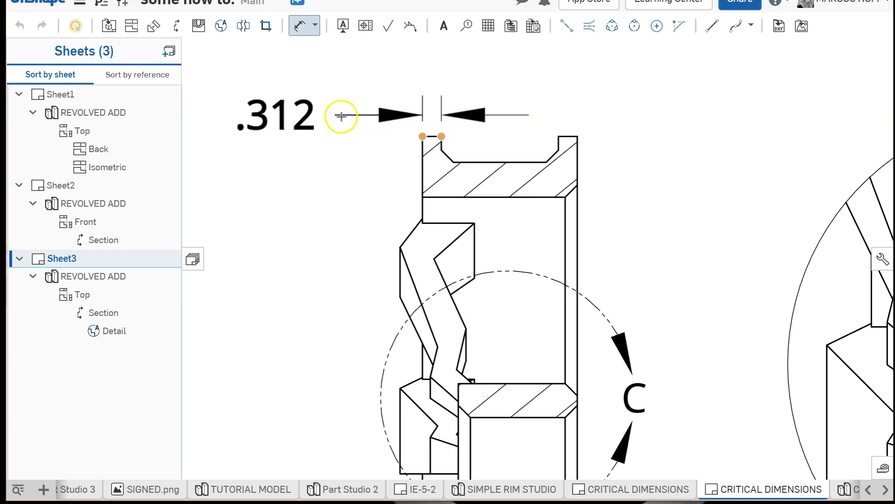
{"action": "left_click", "coordinate": [339, 109]}
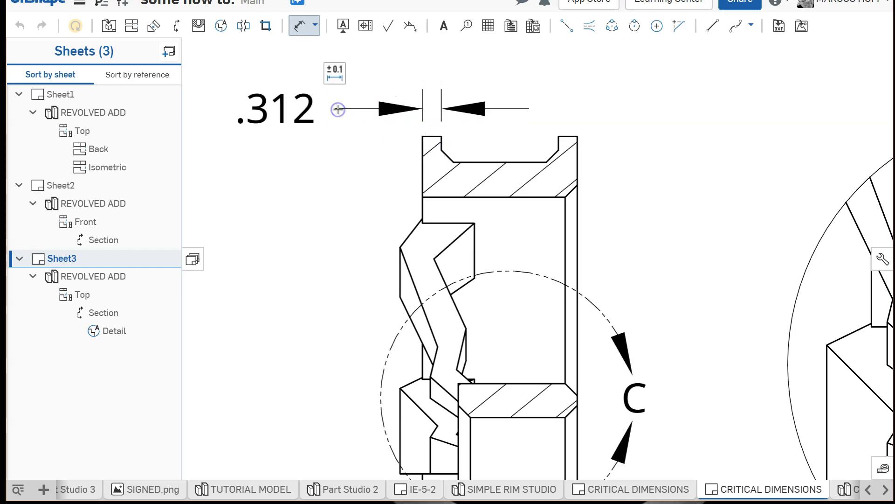
Dimension section B-B from the rim's left edge to the right lip's inner corner and across the full rim width, stacked above the lip dimension
{"action": "left_click", "coordinate": [422, 136]}
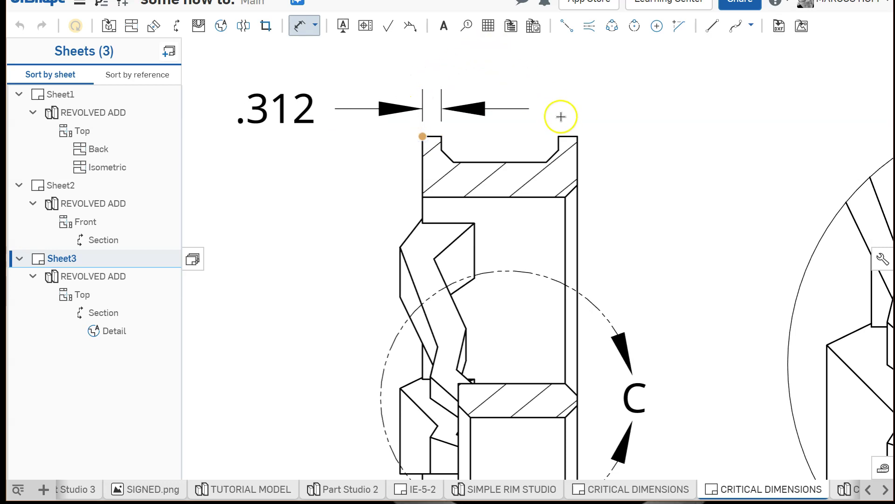
{"action": "left_click", "coordinate": [558, 136]}
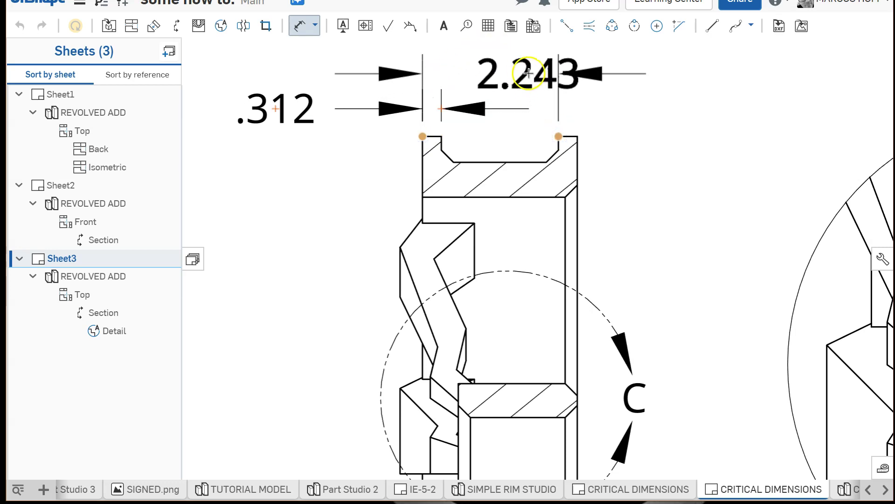
{"action": "left_click", "coordinate": [486, 61]}
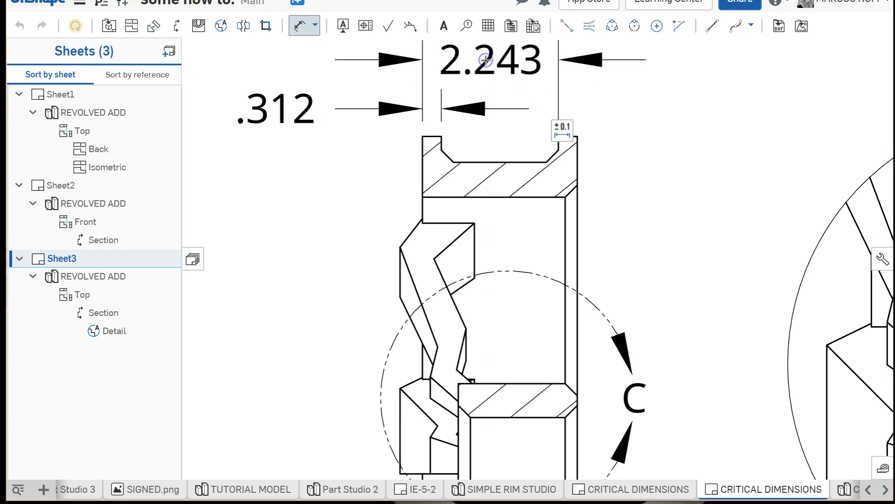
{"action": "scroll", "coordinate": [642, 125], "scroll_direction": "down", "scroll_amount": 5}
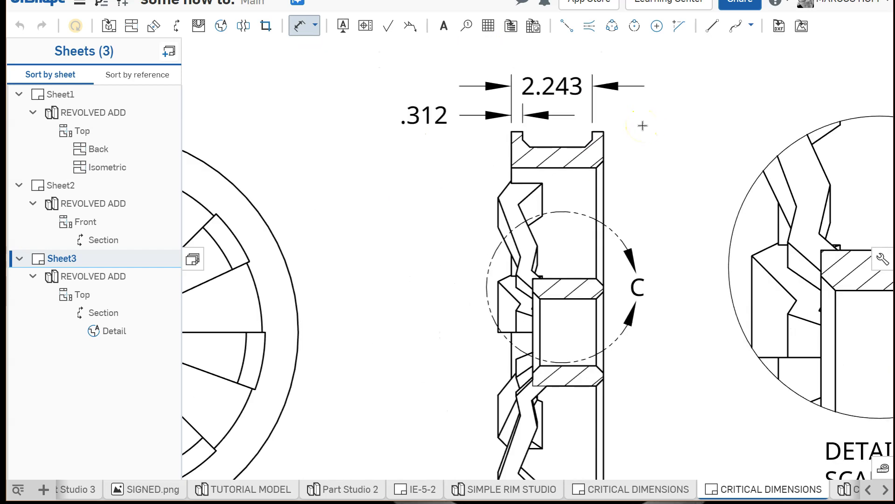
{"action": "mouse_move", "coordinate": [636, 139]}
{"action": "right_mouse_down"}
{"action": "mouse_move", "coordinate": [544, 292]}
{"action": "mouse_move", "coordinate": [522, 305]}
{"action": "right_mouse_up"}
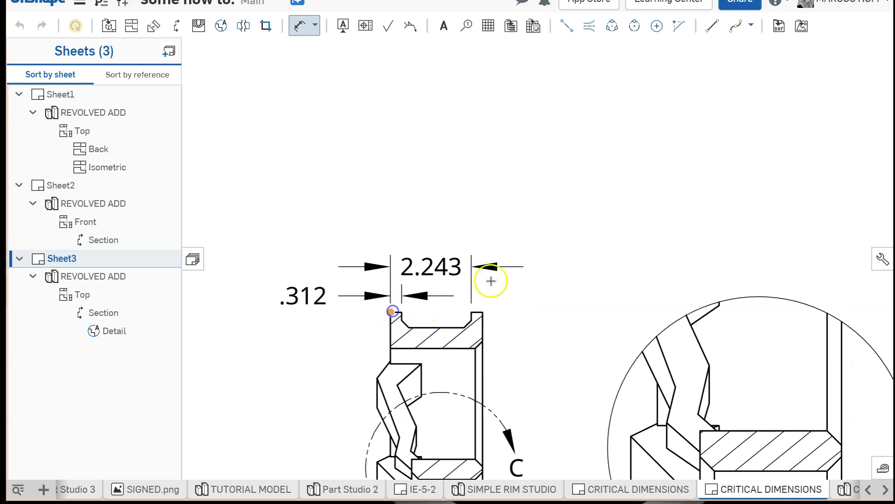
{"action": "left_click", "coordinate": [483, 311]}
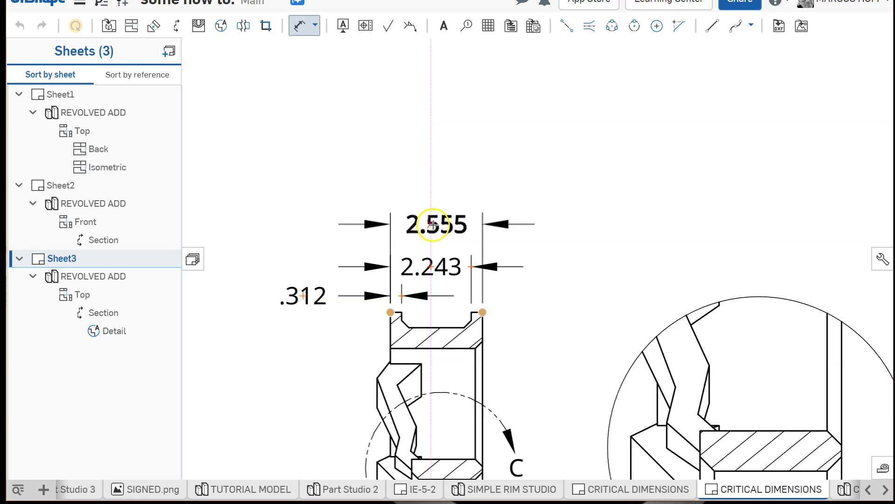
{"action": "left_click", "coordinate": [433, 225]}
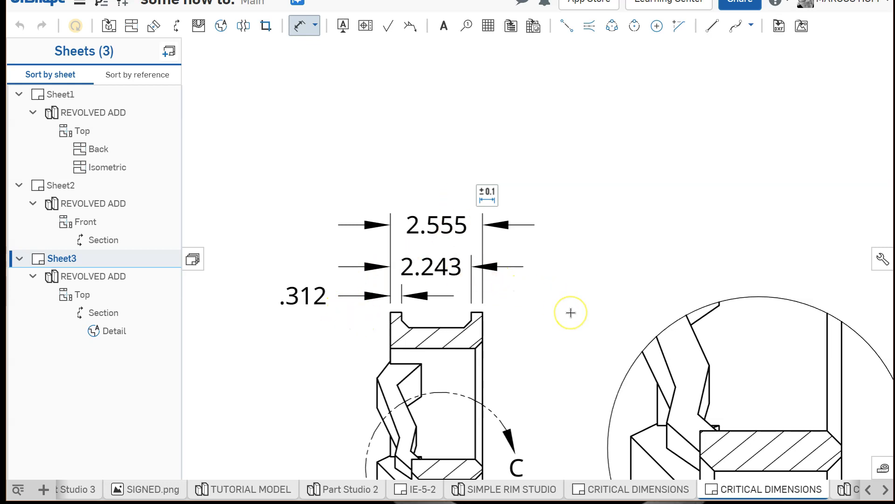
Dimension the hub wall's thickness to the right of detail C and the hub's length above the view
{"action": "scroll", "coordinate": [571, 312], "scroll_direction": "down", "scroll_amount": 5}
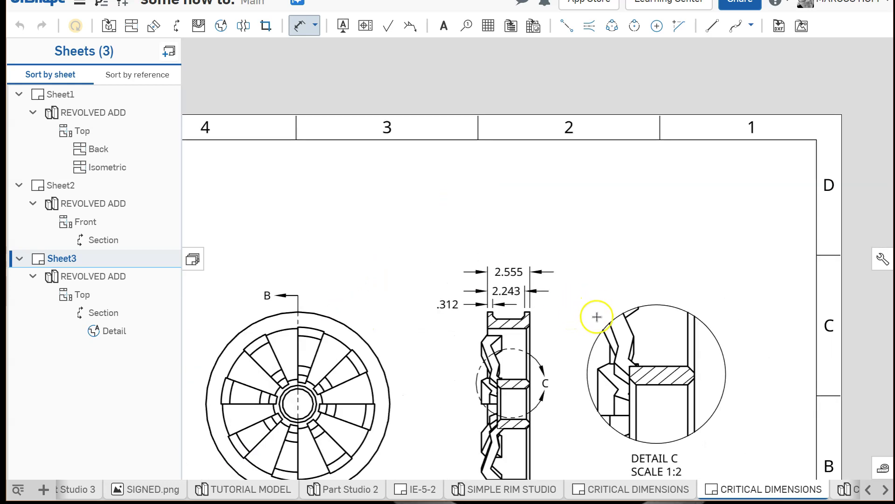
{"action": "scroll", "coordinate": [661, 385], "scroll_direction": "up", "scroll_amount": 2}
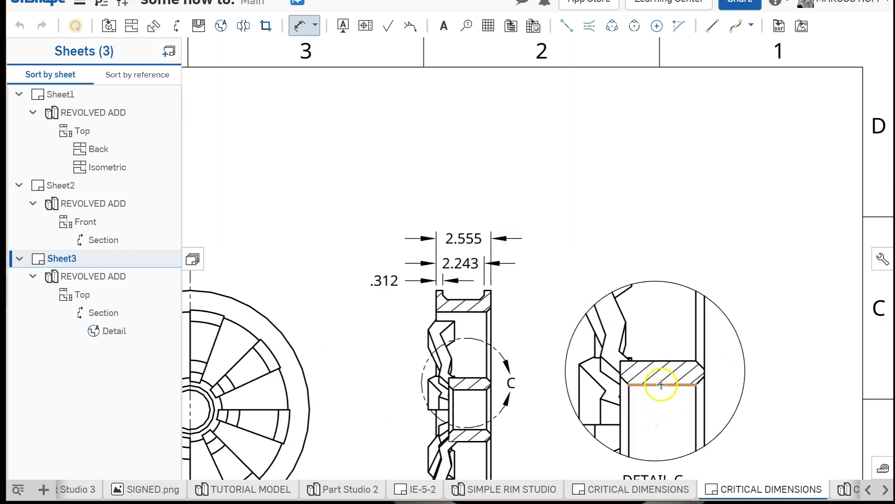
{"action": "scroll", "coordinate": [662, 385], "scroll_direction": "up", "scroll_amount": 2}
{"action": "left_click", "coordinate": [680, 353]}
{"action": "left_click", "coordinate": [673, 386]}
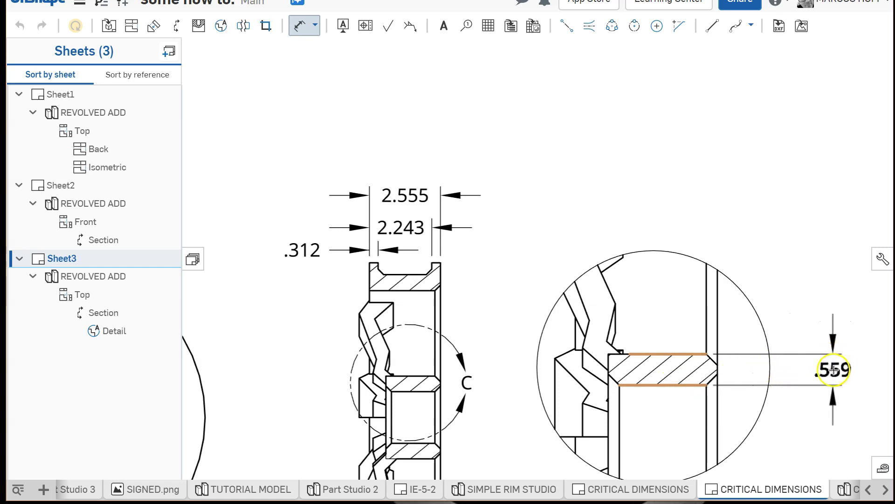
{"action": "left_click", "coordinate": [833, 370]}
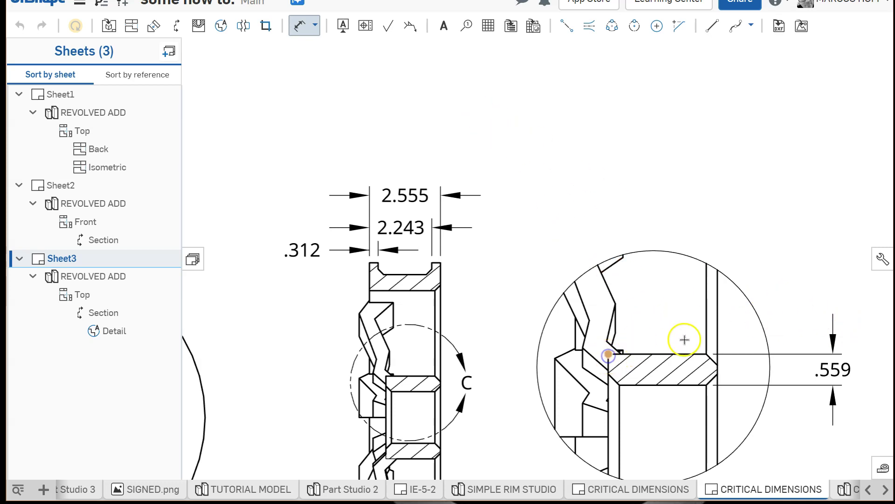
{"action": "left_click", "coordinate": [718, 364]}
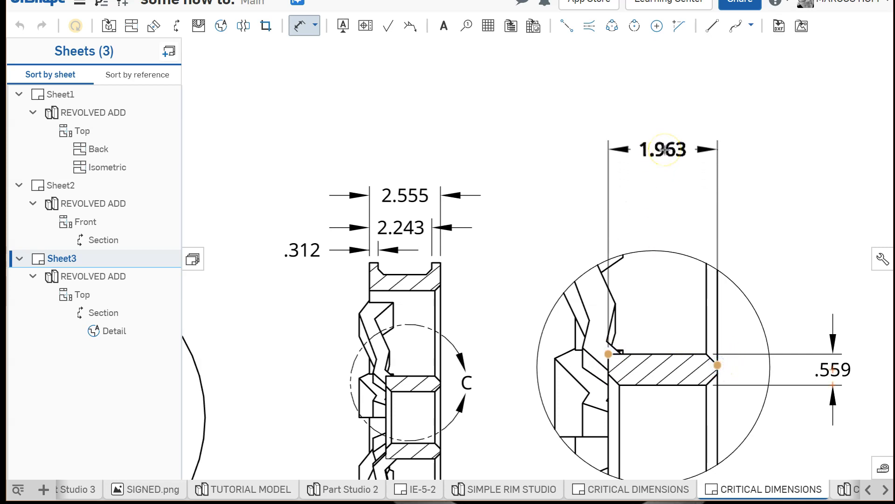
{"action": "left_click", "coordinate": [669, 167]}
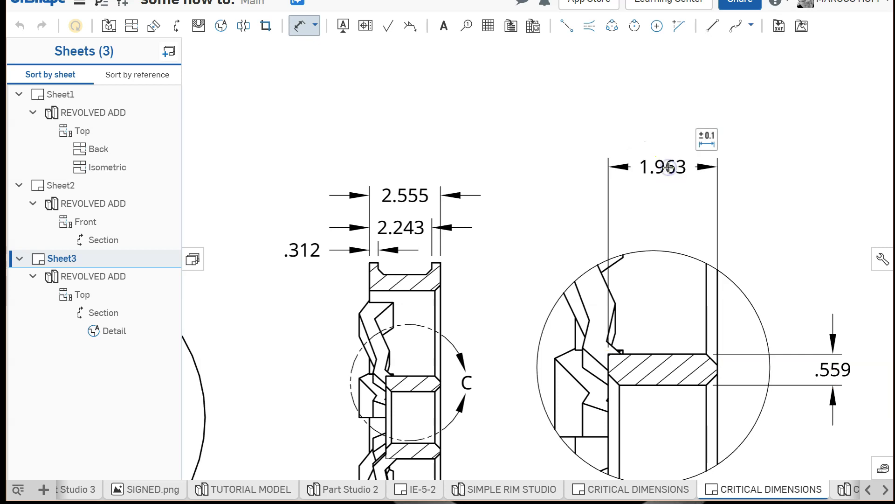
Select Sheet2 and Sheet1 together in the drawing's sheet list
{"action": "scroll", "coordinate": [483, 284], "scroll_direction": "down", "scroll_amount": 6}
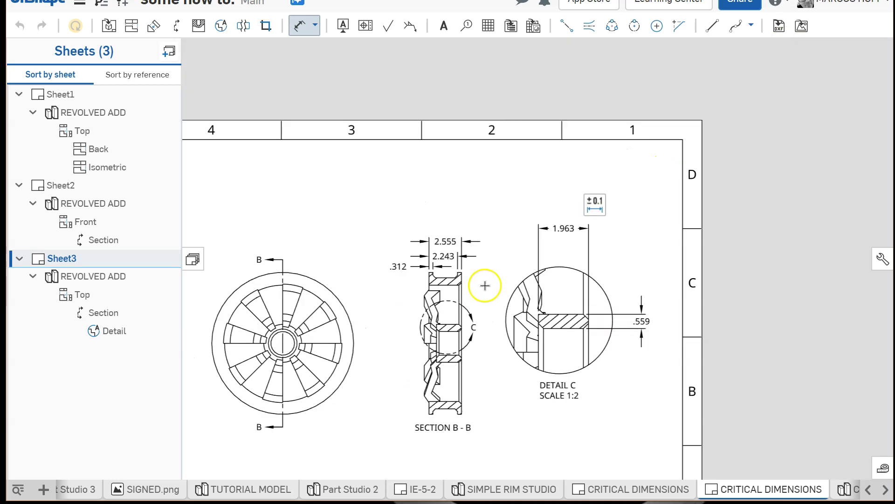
{"action": "scroll", "coordinate": [472, 283], "scroll_direction": "up", "scroll_amount": 2}
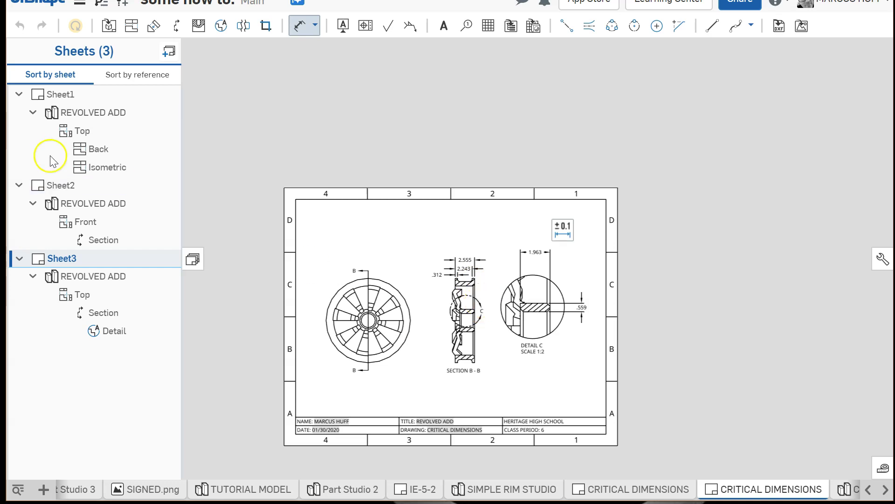
{"action": "left_click", "coordinate": [55, 186]}
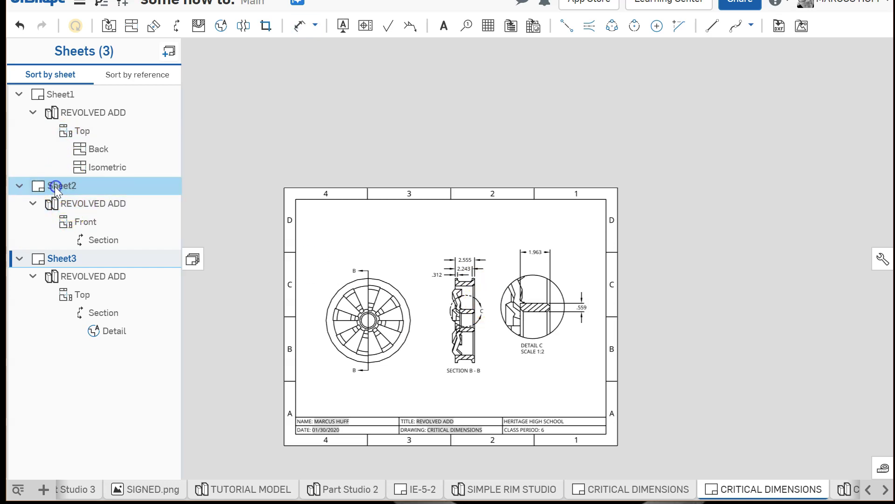
{"action": "left_click", "coordinate": [101, 99], "text": "shift"}
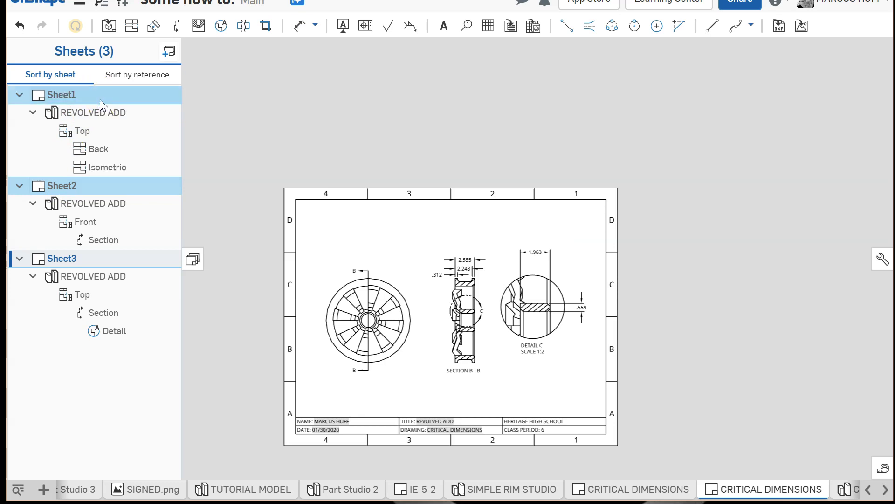